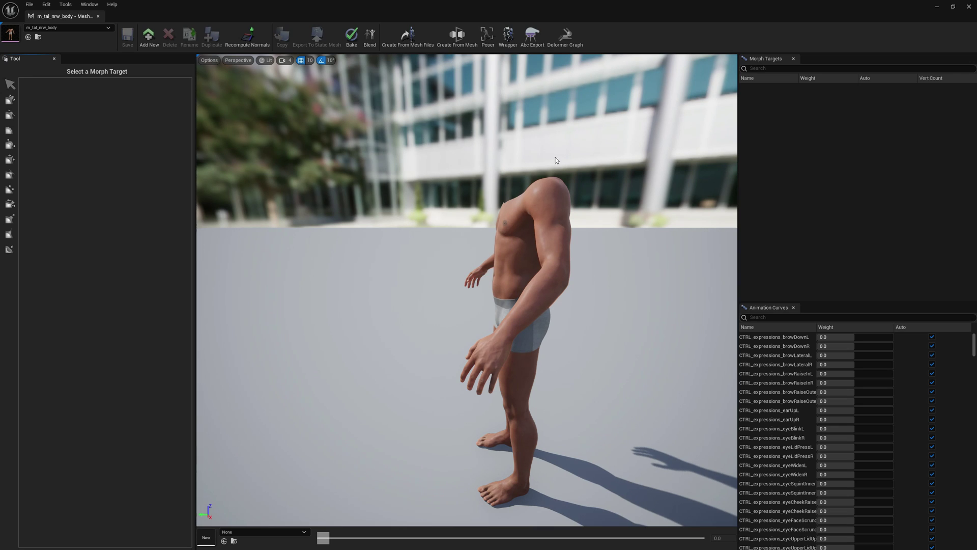
Examine the headless m_tal_nrw_body mesh from the side and from the front
{"action": "key", "text": "a"}
{"action": "right_click_drag", "start_coordinate": [551, 202], "coordinate": [662, 195]}
{"action": "key", "text": "w"}
{"action": "key", "text": "w"}
{"action": "key", "text": "s"}
{"action": "key", "text": "w"}
{"action": "key", "text": "d"}
{"action": "key", "text": "a"}
{"action": "key", "text": "a"}
{"action": "right_click_drag", "start_coordinate": [513, 221], "coordinate": [623, 205]}
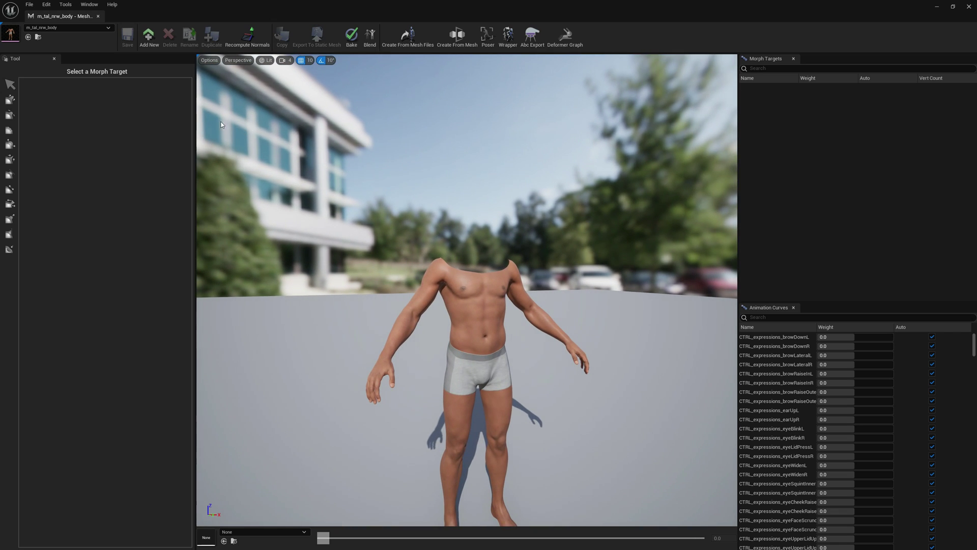
{"action": "key", "text": "d"}
{"action": "right_click_drag", "start_coordinate": [421, 195], "coordinate": [374, 198]}
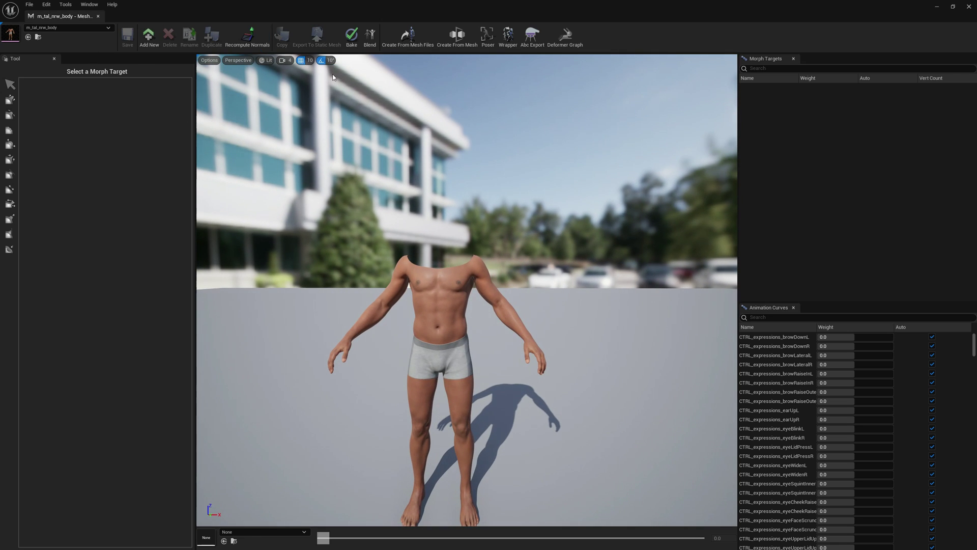
Open a new Mesh Morpher editor and load the Sicario_FaceMesh skeletal mesh into it
{"action": "left_click", "coordinate": [30, 5]}
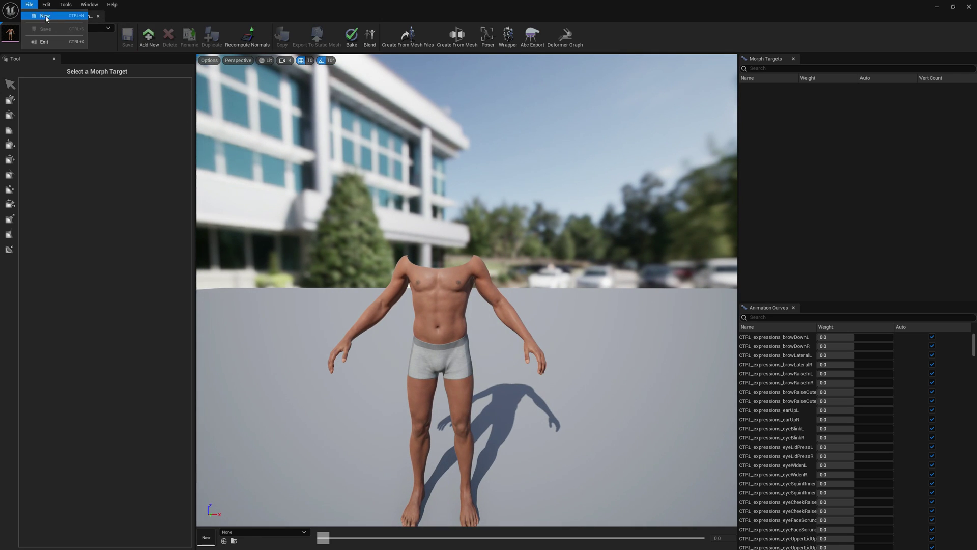
{"action": "left_click", "coordinate": [44, 18]}
{"action": "left_click", "coordinate": [58, 29]}
{"action": "type", "text": "sica"}
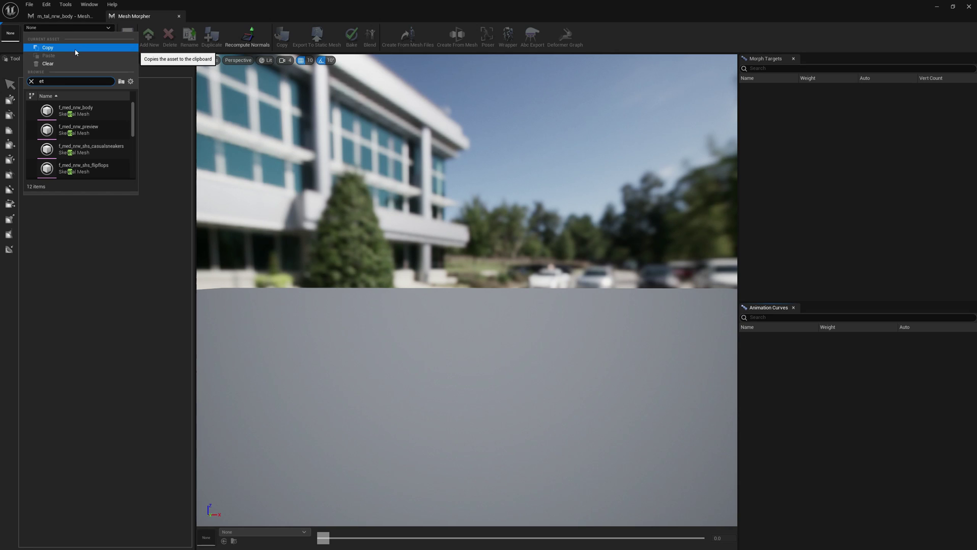
{"action": "left_click", "coordinate": [75, 110]}
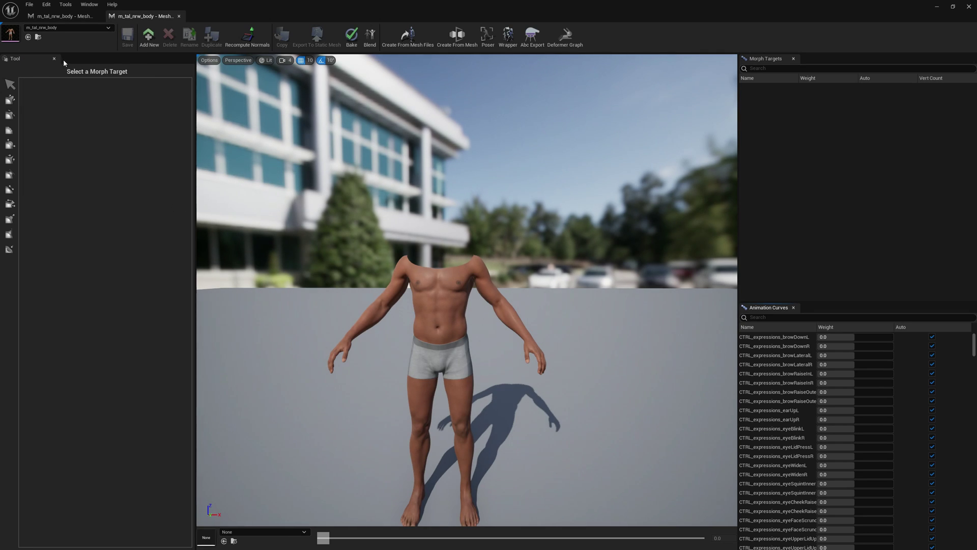
{"action": "left_click", "coordinate": [60, 28]}
{"action": "type", "text": "sc"}
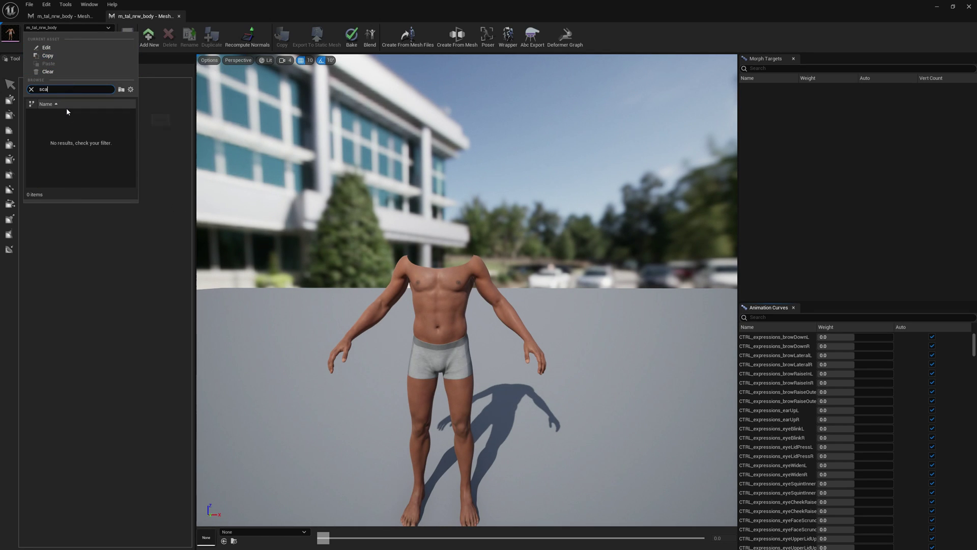
{"action": "key", "text": "BackSpace"}
{"action": "type", "text": "ica"}
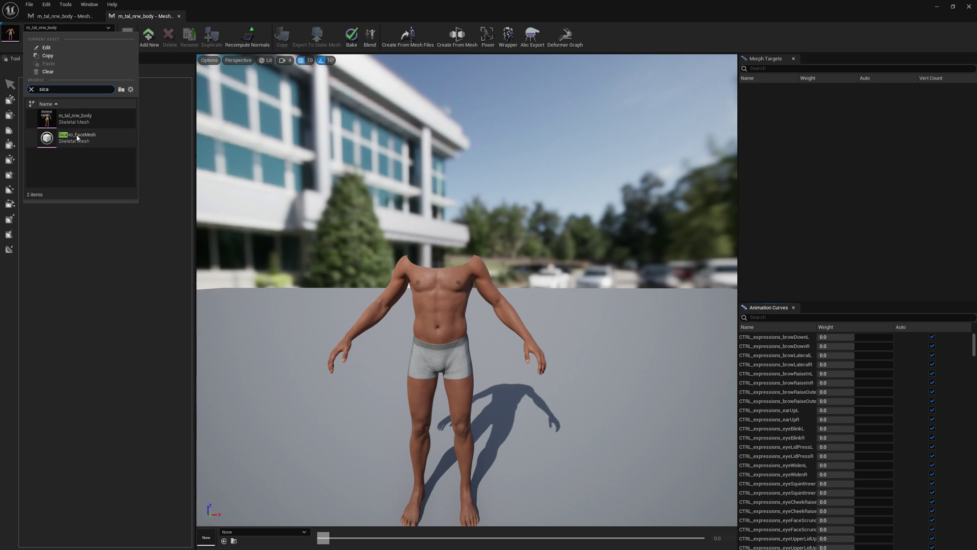
{"action": "left_click", "coordinate": [77, 137]}
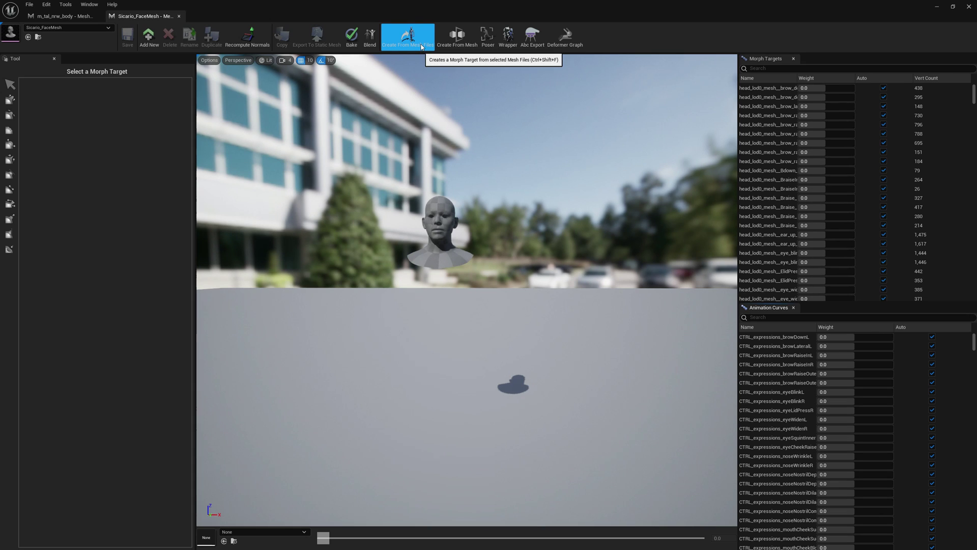
Start Create From Mesh Files for the face mesh and load fulloriginal.obj from the BeastByStyleMarshall folder as the base file
{"action": "left_click", "coordinate": [421, 45]}
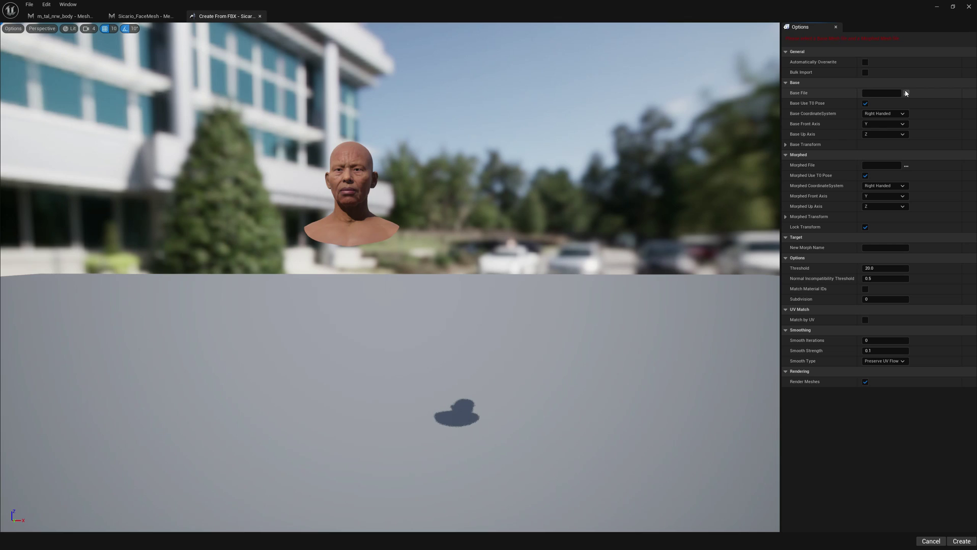
{"action": "left_click", "coordinate": [906, 94]}
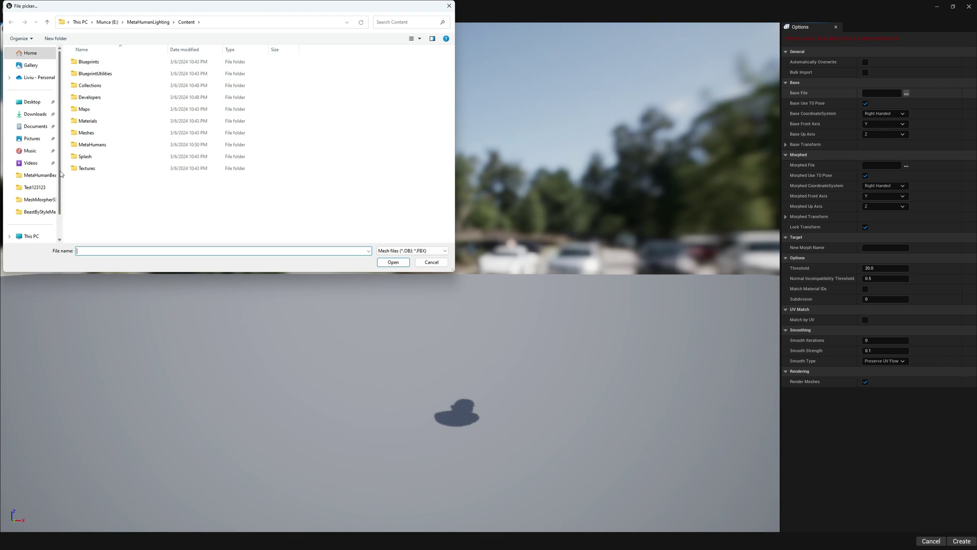
{"action": "scroll", "coordinate": [39, 171], "scroll_direction": "down", "scroll_amount": 1}
{"action": "left_click", "coordinate": [40, 185]}
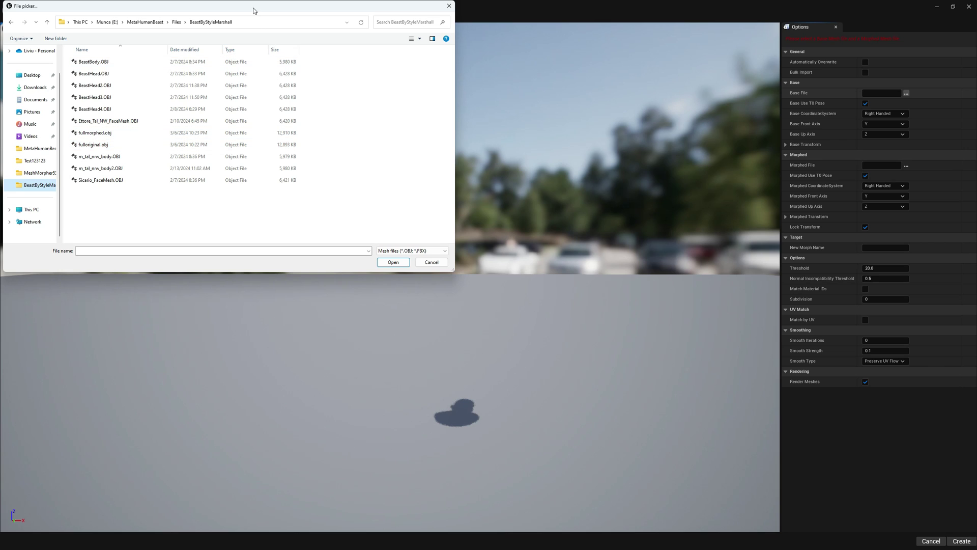
{"action": "left_click_drag", "start_coordinate": [253, 8], "coordinate": [601, 230]}
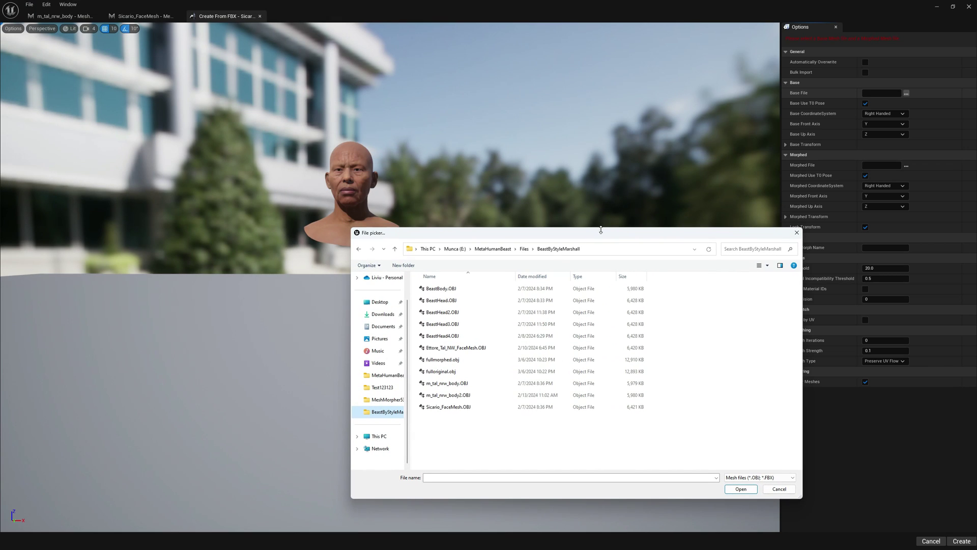
{"action": "left_click", "coordinate": [441, 371]}
{"action": "key", "text": "Return"}
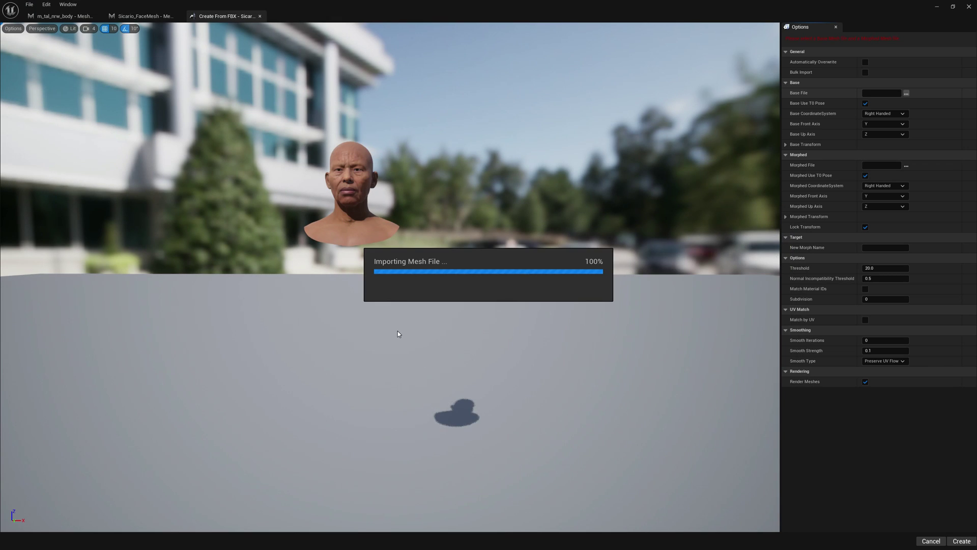
Inspect the imported base body beside the head and set the Base Front Axis to X
{"action": "mouse_move", "coordinate": [377, 329]}
{"action": "right_mouse_down"}
{"action": "mouse_move", "coordinate": [352, 329]}
{"action": "mouse_move", "coordinate": [390, 320]}
{"action": "mouse_move", "coordinate": [373, 303]}
{"action": "mouse_move", "coordinate": [382, 337]}
{"action": "right_mouse_up"}
{"action": "key", "text": "w"}
{"action": "key", "text": "s"}
{"action": "key", "text": "w"}
{"action": "key", "text": "s"}
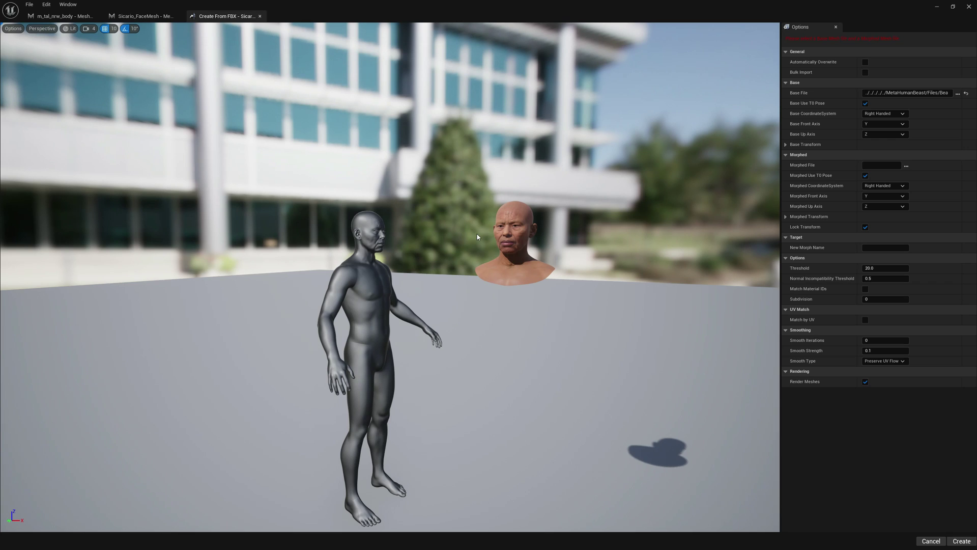
{"action": "left_click", "coordinate": [882, 127]}
{"action": "left_click", "coordinate": [876, 133]}
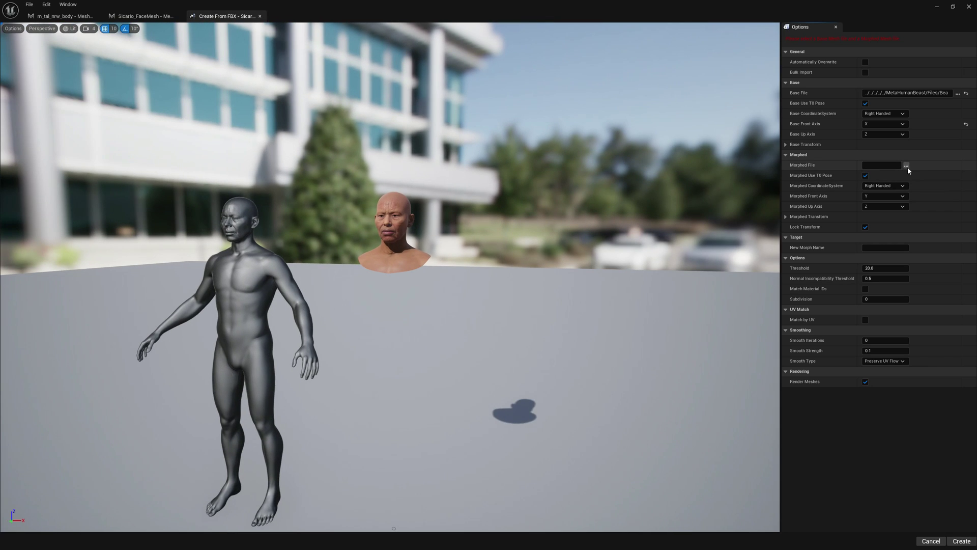
Load fullmorphed.obj from the BeastByStyleMarshall folder as the morphed file and set the Morphed Front Axis to X
{"action": "left_click", "coordinate": [906, 166]}
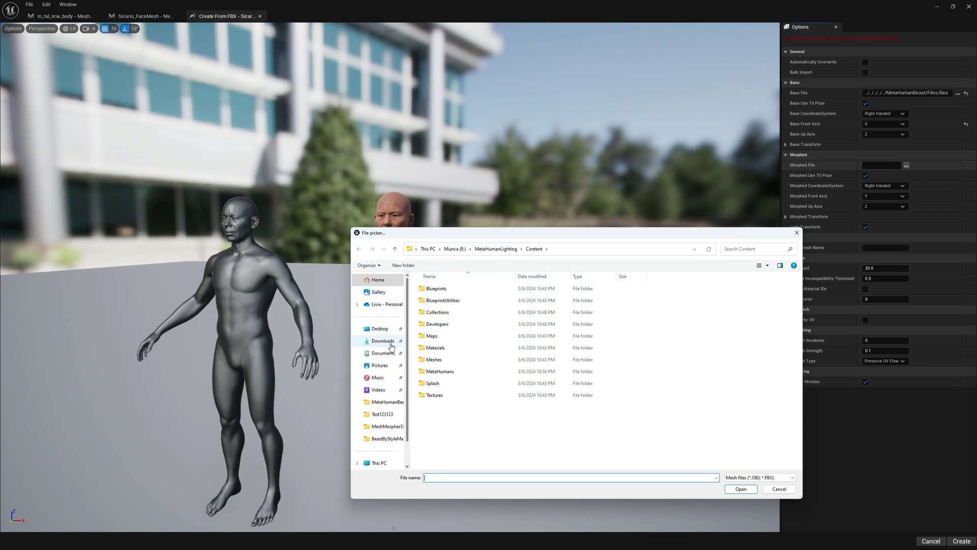
{"action": "scroll", "coordinate": [382, 351], "scroll_direction": "down", "scroll_amount": 1}
{"action": "left_click", "coordinate": [387, 414]}
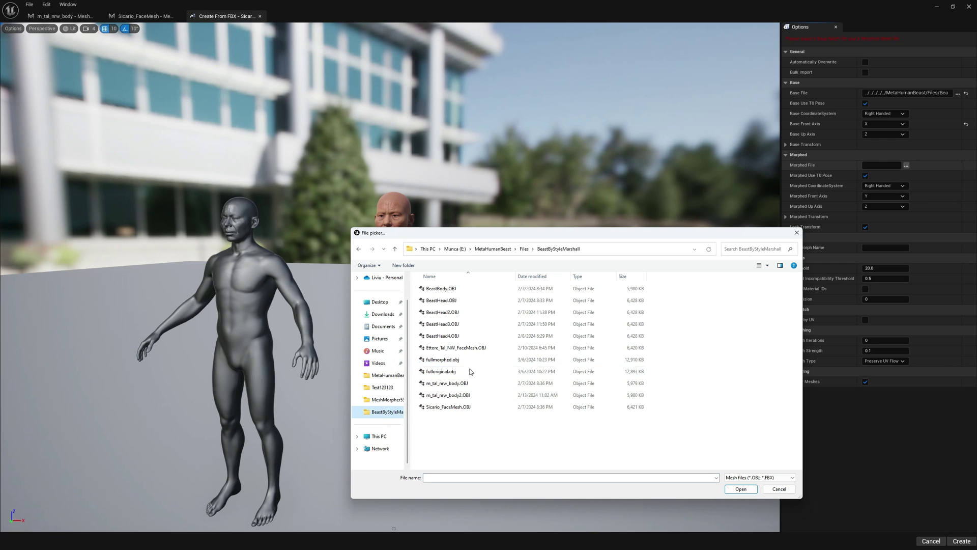
{"action": "double_click", "coordinate": [473, 361]}
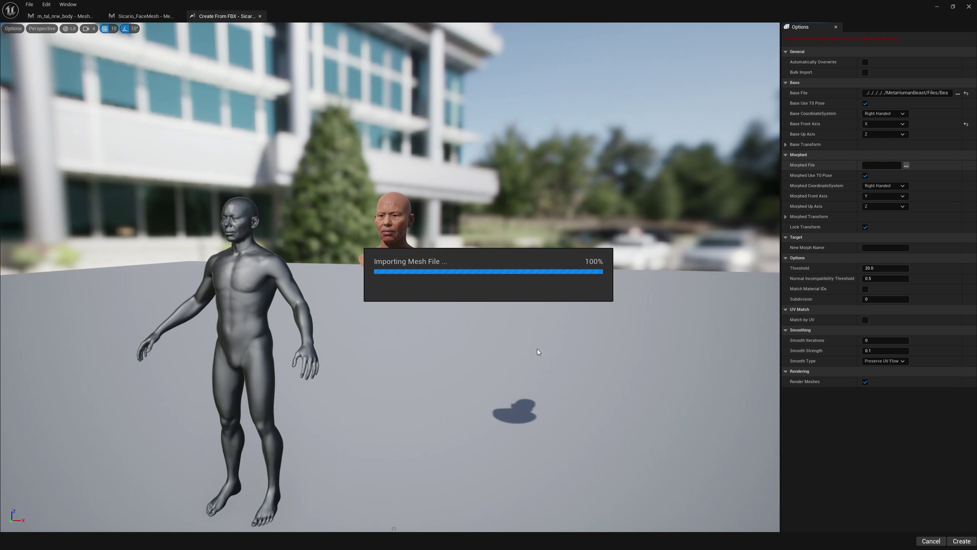
{"action": "left_click", "coordinate": [895, 195]}
{"action": "left_click", "coordinate": [880, 205]}
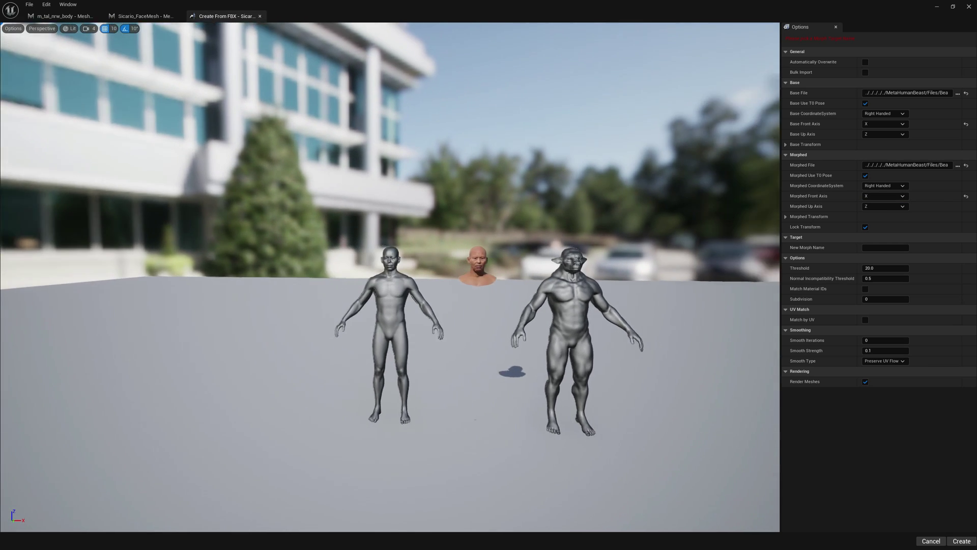
Name the new morph Beast and create it on Sicario_FaceMesh
{"action": "right_click_drag", "start_coordinate": [635, 282], "coordinate": [685, 279]}
{"action": "key", "text": "w"}
{"action": "left_click", "coordinate": [887, 247]}
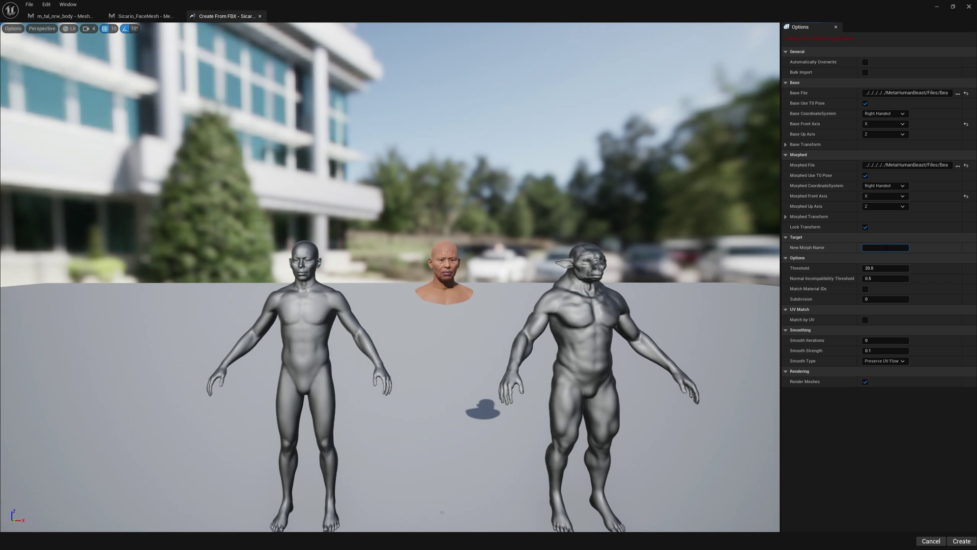
{"action": "left_click", "coordinate": [962, 541]}
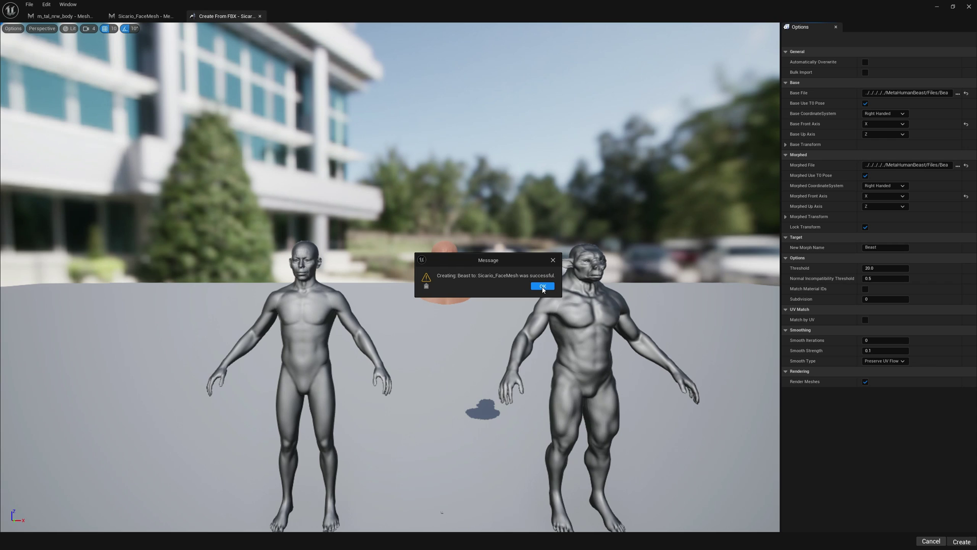
{"action": "left_click", "coordinate": [542, 287]}
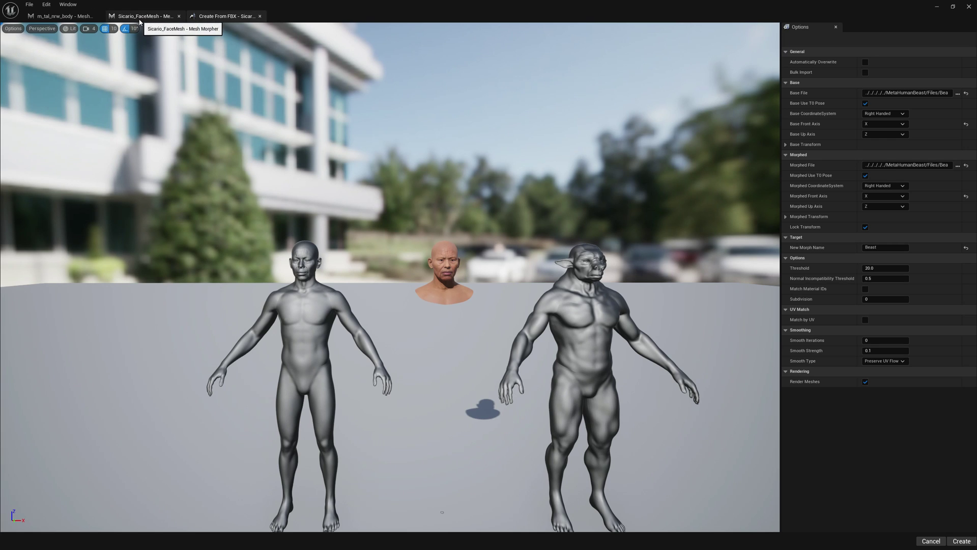
Start Create From Mesh Files for m_tal_nrw_body and load fulloriginal.obj as its base file
{"action": "left_click", "coordinate": [62, 16]}
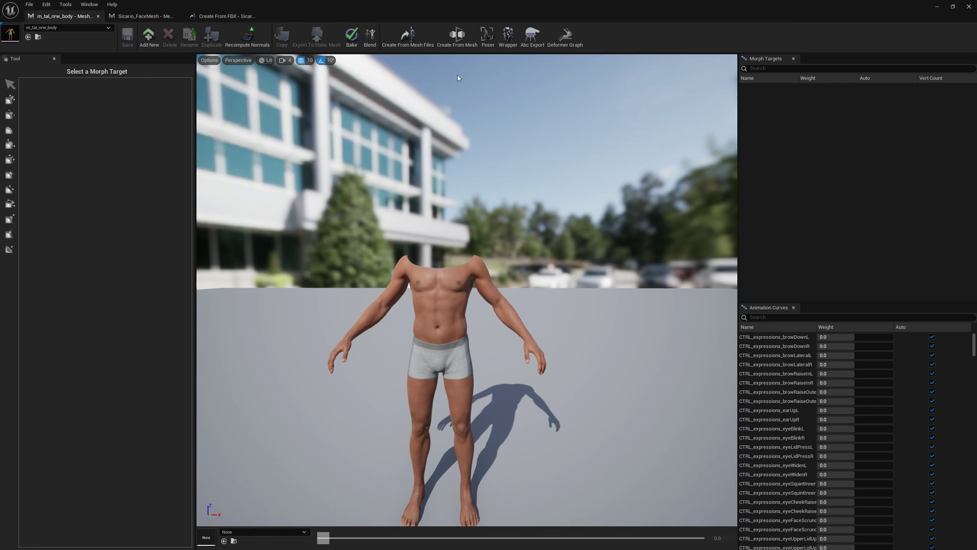
{"action": "left_click", "coordinate": [422, 41]}
{"action": "left_click", "coordinate": [906, 94]}
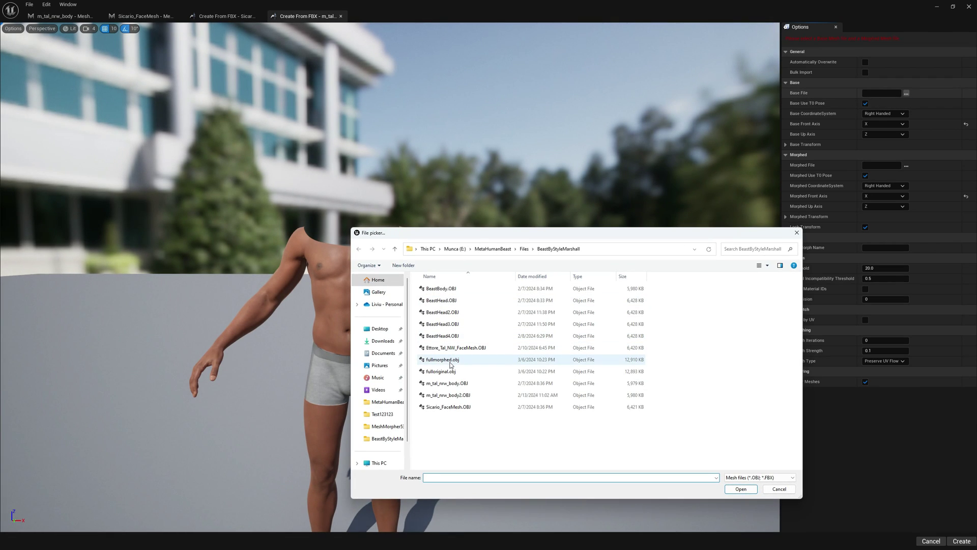
{"action": "double_click", "coordinate": [448, 362]}
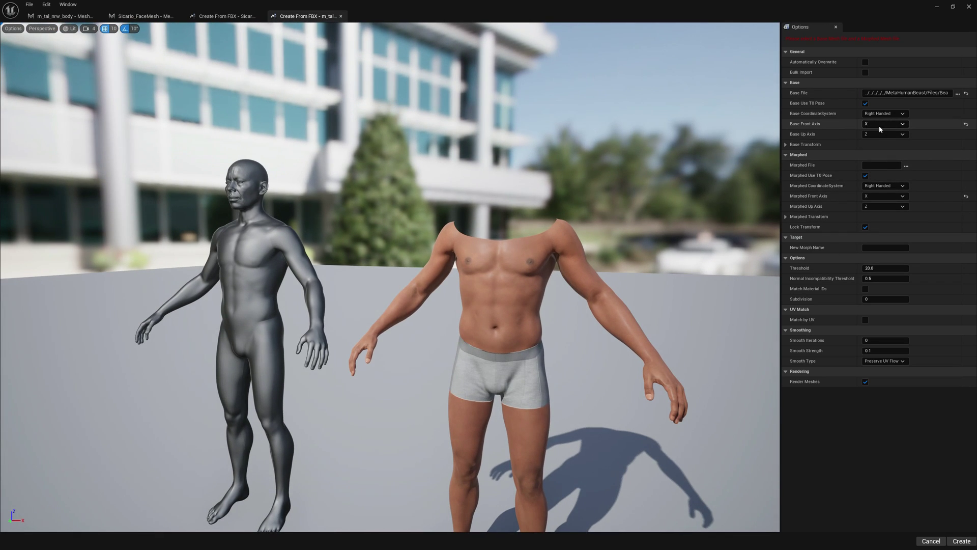
Load fullmorphed.obj as the morphed file for the body's morph target
{"action": "left_click", "coordinate": [907, 165]}
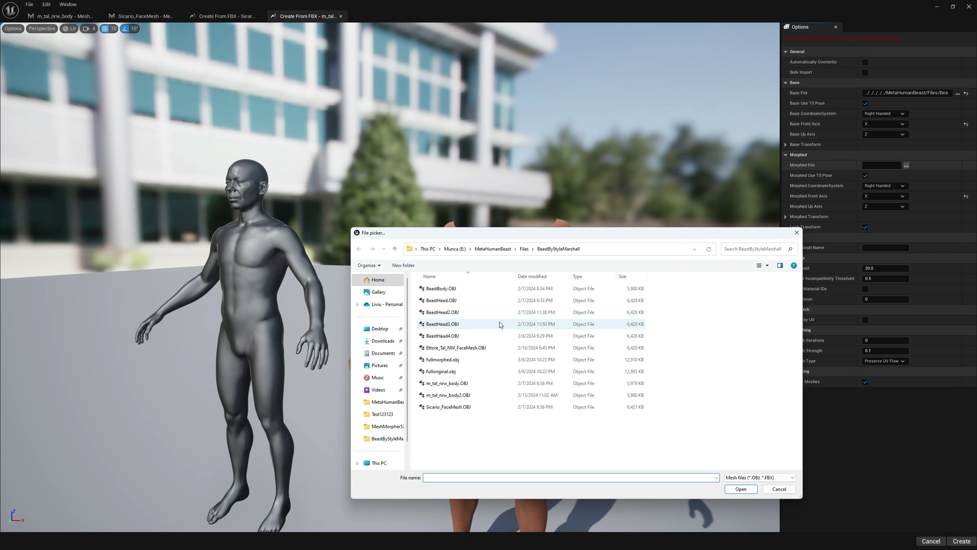
{"action": "double_click", "coordinate": [452, 360]}
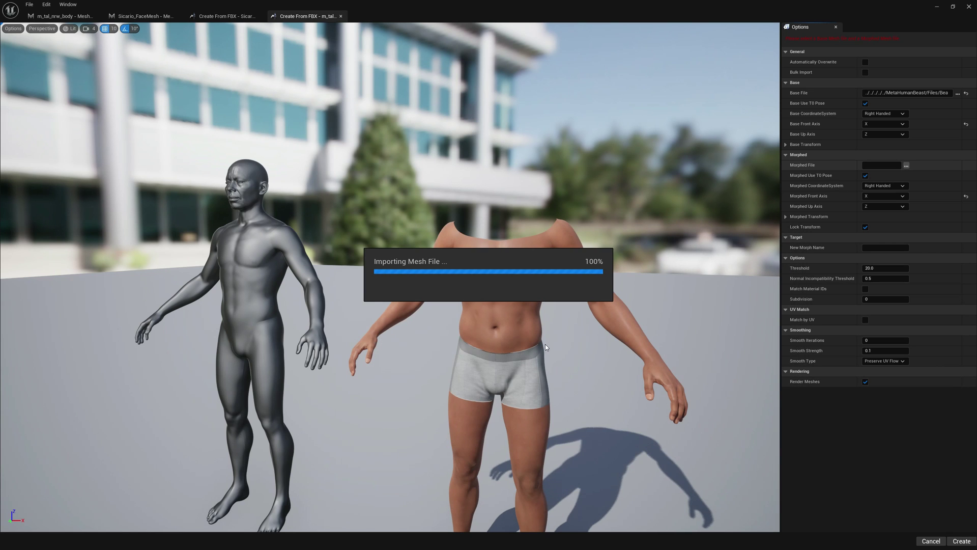
{"action": "key", "text": "d"}
{"action": "mouse_move", "coordinate": [740, 300]}
{"action": "right_mouse_down"}
{"action": "mouse_move", "coordinate": [779, 301]}
{"action": "mouse_move", "coordinate": [756, 303]}
{"action": "right_mouse_up"}
{"action": "key", "text": "s"}
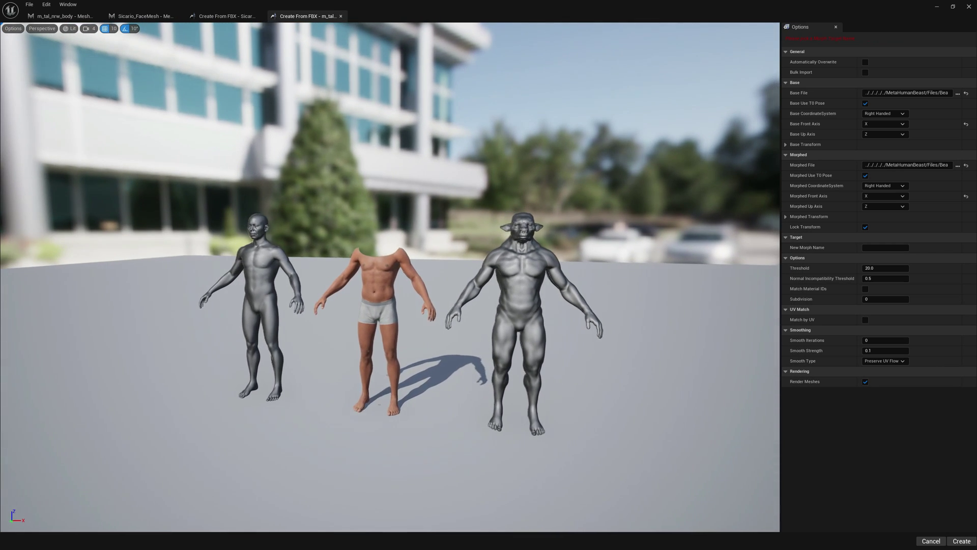
Name the new morph Beast and create it on m_tal_nrw_body
{"action": "left_click", "coordinate": [882, 247]}
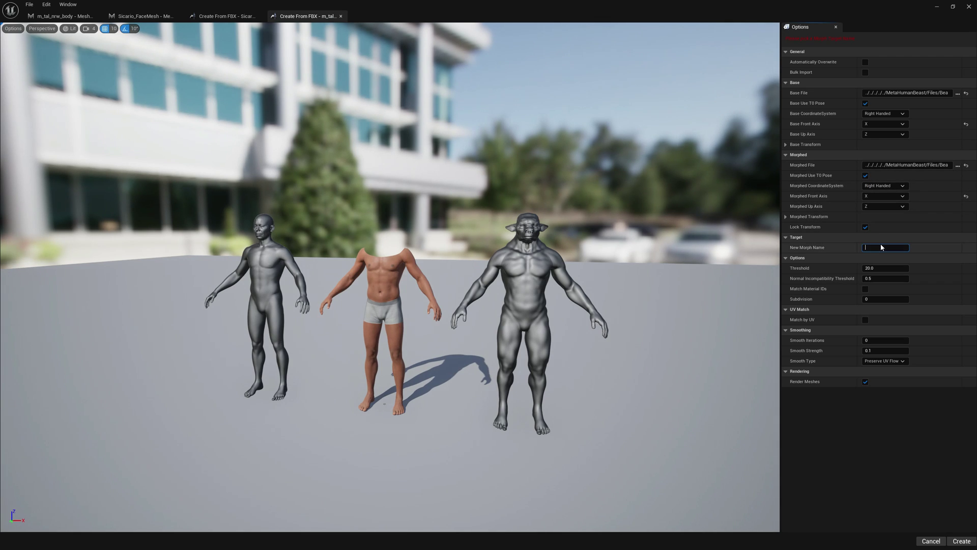
{"action": "type", "text": "Beast"}
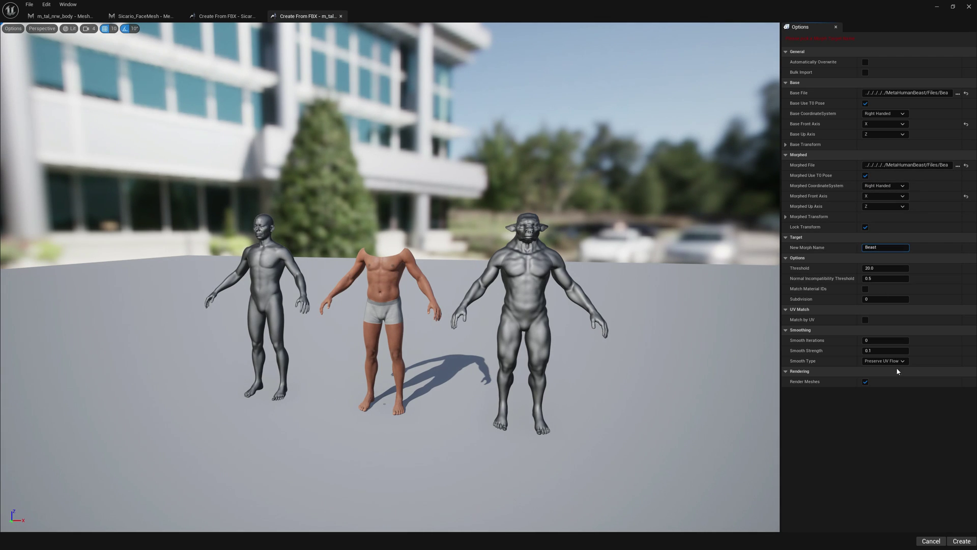
{"action": "left_click", "coordinate": [961, 540]}
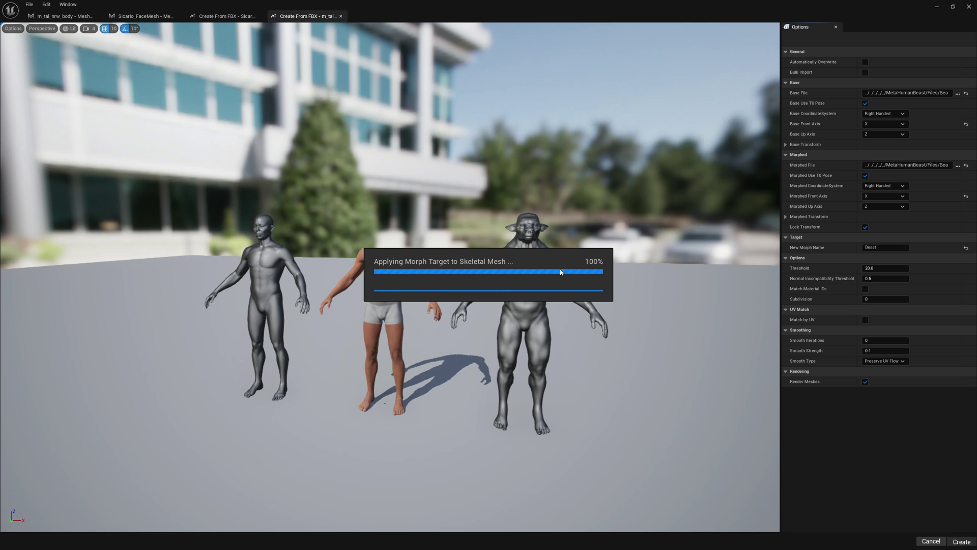
{"action": "left_click", "coordinate": [539, 287]}
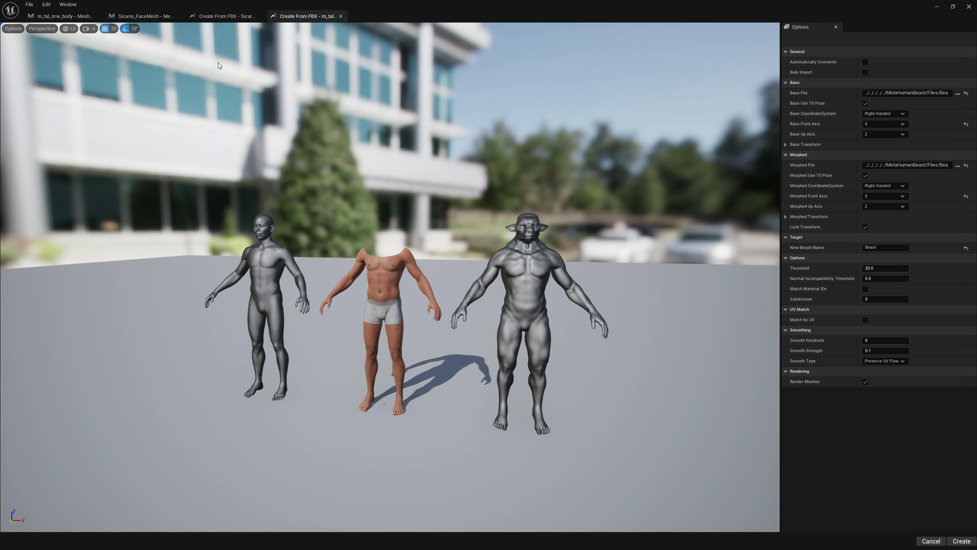
Close both Create From FBX windows and save the Sicario_FaceMesh skeletal mesh
{"action": "left_click", "coordinate": [224, 15]}
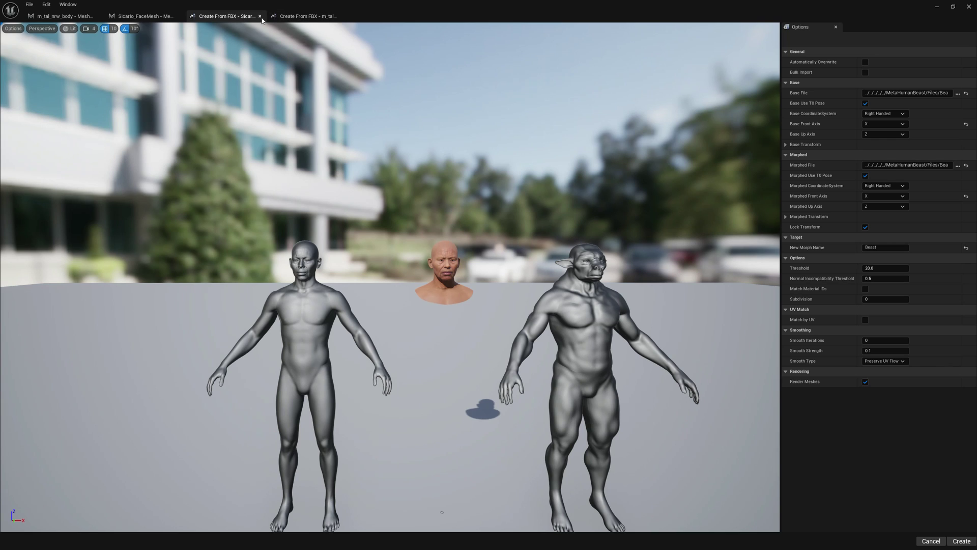
{"action": "left_click", "coordinate": [260, 16]}
{"action": "left_click", "coordinate": [260, 15]}
{"action": "left_click", "coordinate": [128, 37]}
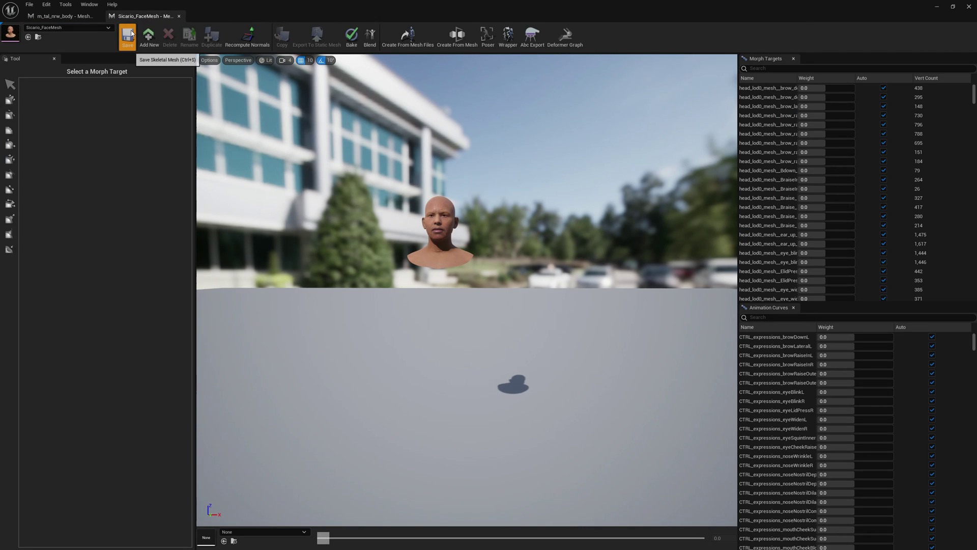
{"action": "left_click", "coordinate": [509, 365]}
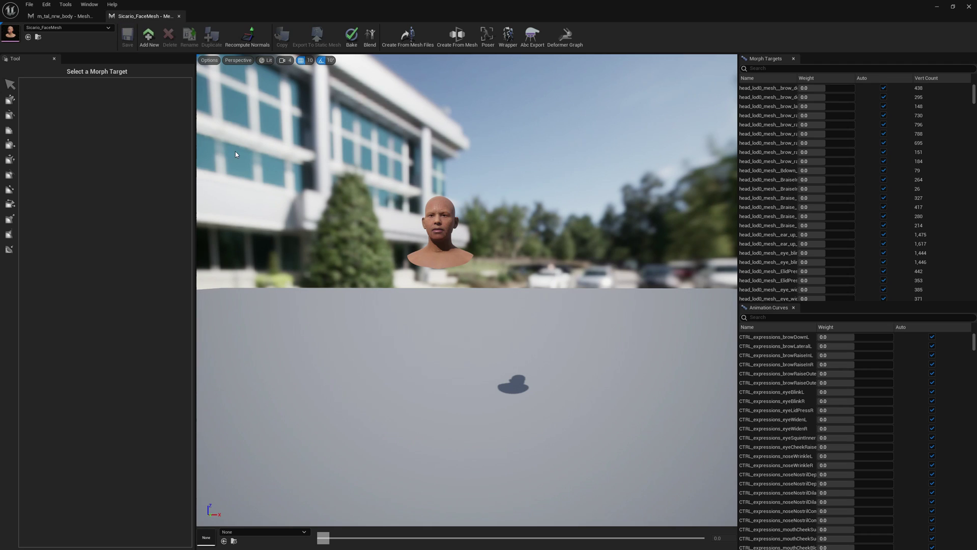
Save the m_tal_nrw_body skeletal mesh with its new Beast morph target
{"action": "left_click", "coordinate": [61, 16]}
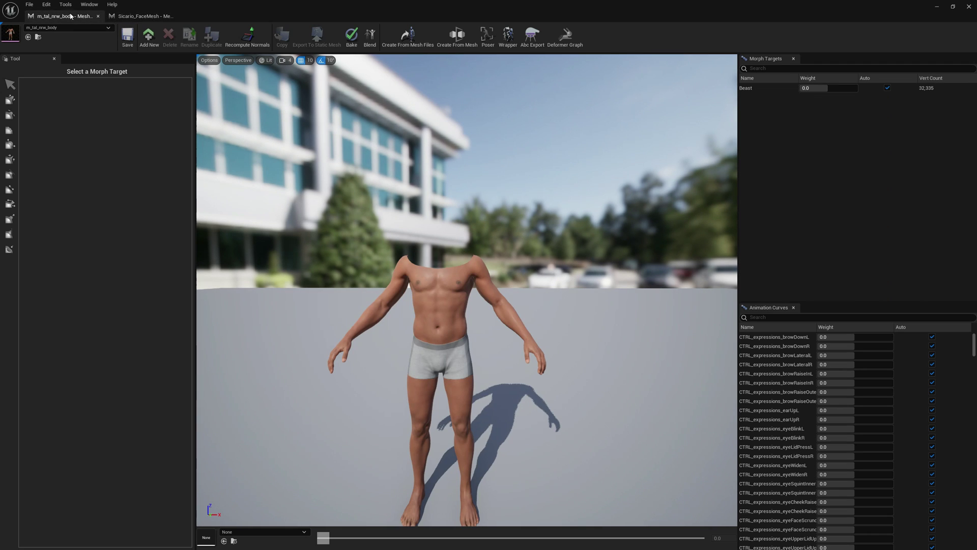
{"action": "left_click", "coordinate": [127, 35]}
{"action": "left_click", "coordinate": [514, 364]}
Preview the Beast morph at weight 1.0 on Sicario_FaceMesh and view the head from the side
{"action": "left_click", "coordinate": [153, 17]}
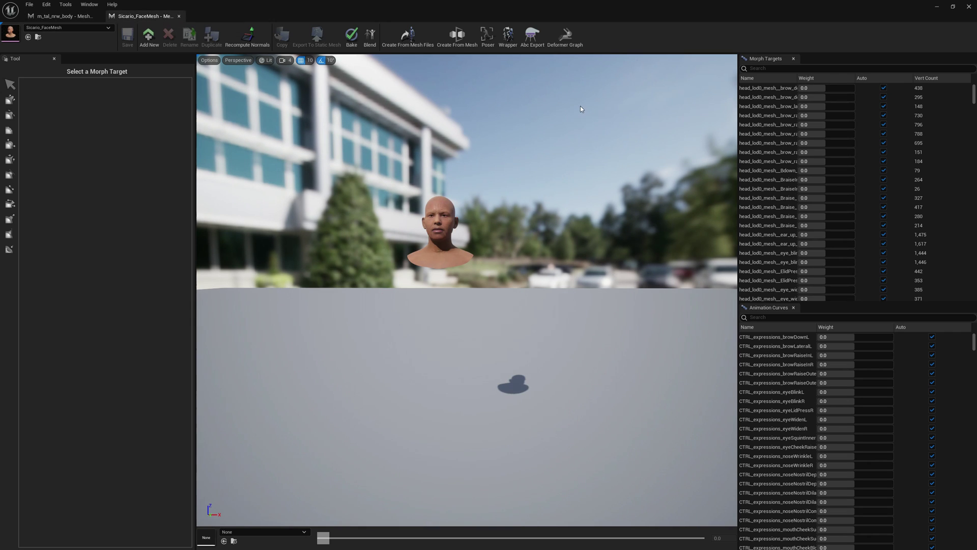
{"action": "left_click_drag", "start_coordinate": [975, 97], "coordinate": [967, 319]}
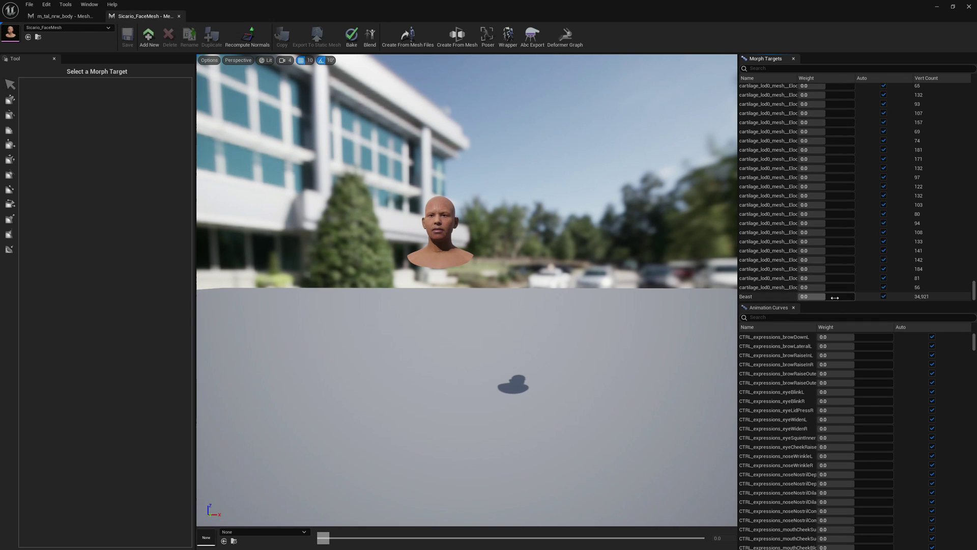
{"action": "left_click_drag", "start_coordinate": [839, 296], "coordinate": [872, 297]}
{"action": "right_click_drag", "start_coordinate": [570, 285], "coordinate": [408, 258]}
{"action": "key", "text": "w"}
{"action": "key", "text": "s"}
{"action": "key", "text": "w"}
{"action": "key", "text": "d"}
{"action": "key", "text": "s"}
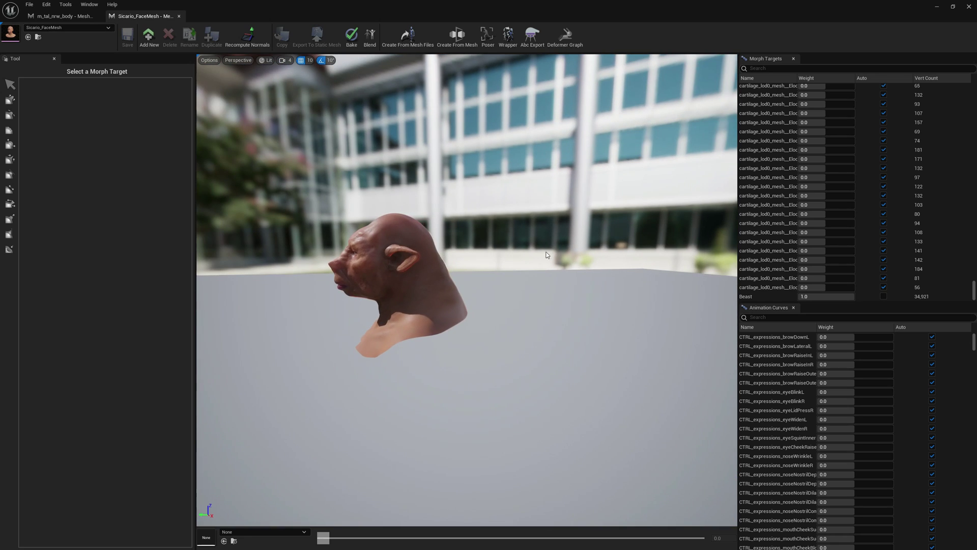
Preview the Beast morph at full weight on m_tal_nrw_body and inspect the deformed body
{"action": "left_click", "coordinate": [63, 16]}
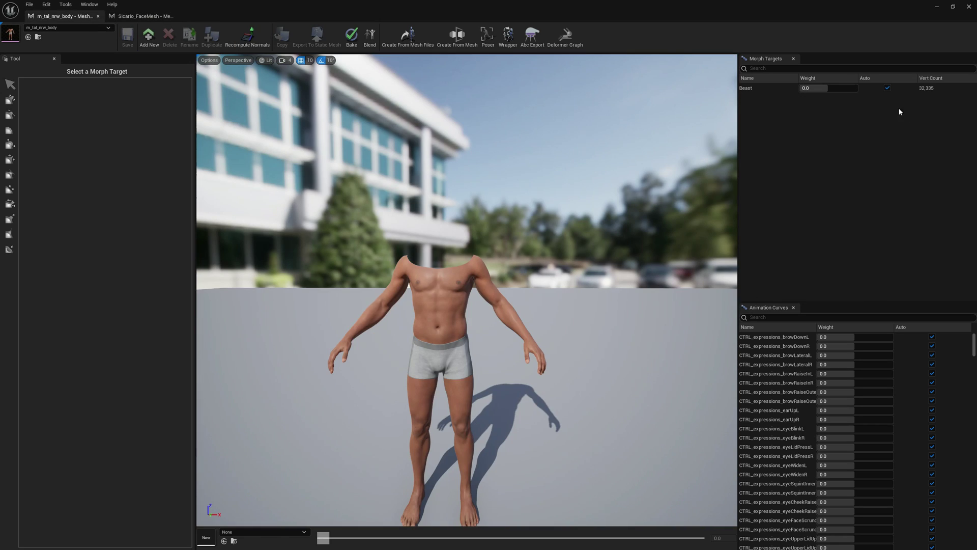
{"action": "left_click_drag", "start_coordinate": [823, 88], "coordinate": [857, 88]}
{"action": "key", "text": "d"}
{"action": "mouse_move", "coordinate": [445, 279]}
{"action": "right_mouse_down"}
{"action": "mouse_move", "coordinate": [245, 273]}
{"action": "mouse_move", "coordinate": [346, 257]}
{"action": "mouse_move", "coordinate": [290, 275]}
{"action": "mouse_move", "coordinate": [448, 280]}
{"action": "mouse_move", "coordinate": [446, 257]}
{"action": "mouse_move", "coordinate": [442, 274]}
{"action": "right_mouse_up"}
{"action": "key", "text": "a"}
{"action": "key", "text": "w"}
{"action": "key", "text": "s"}
{"action": "key", "text": "w"}
Open Sicario_FaceMesh in Poser and start a bone snapshot from its Beast morph target
{"action": "left_click", "coordinate": [145, 16]}
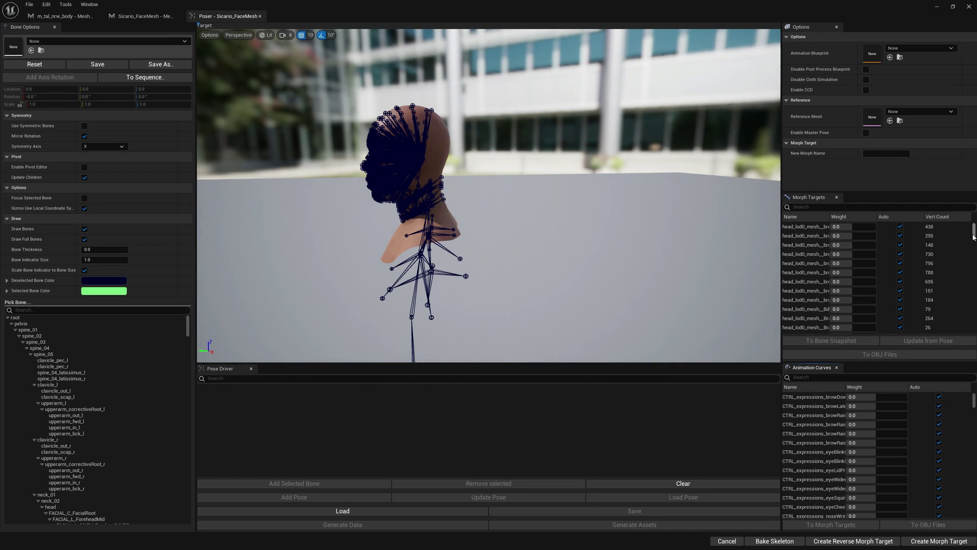
{"action": "left_click_drag", "start_coordinate": [974, 230], "coordinate": [971, 328]}
{"action": "scroll", "coordinate": [971, 330], "scroll_direction": "down", "scroll_amount": 5}
{"action": "left_click", "coordinate": [797, 329]}
{"action": "left_click", "coordinate": [801, 339]}
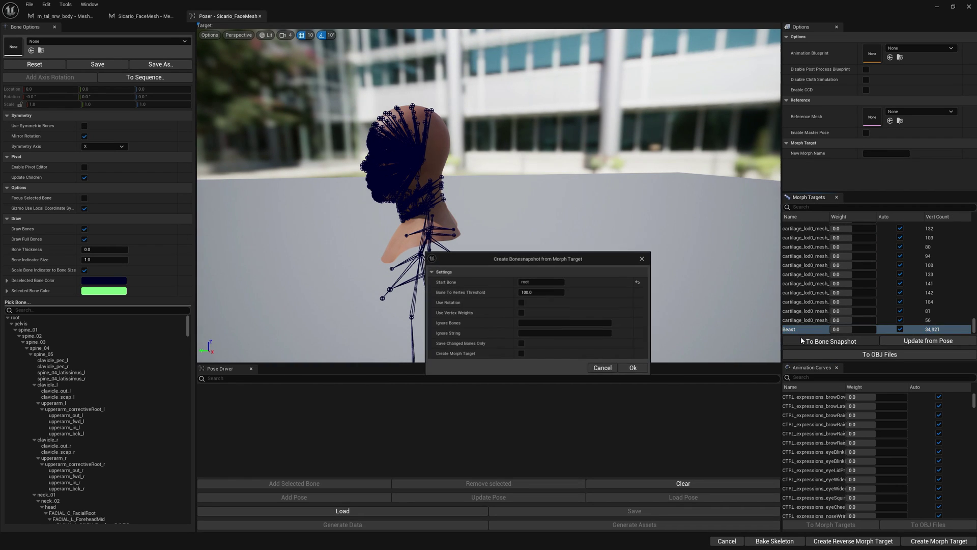
Create the face's bone snapshot with spine_05 as start bone and save it as BoneSnapshot_Head in the Content folder
{"action": "left_click", "coordinate": [541, 282]}
{"action": "type", "text": "spine"}
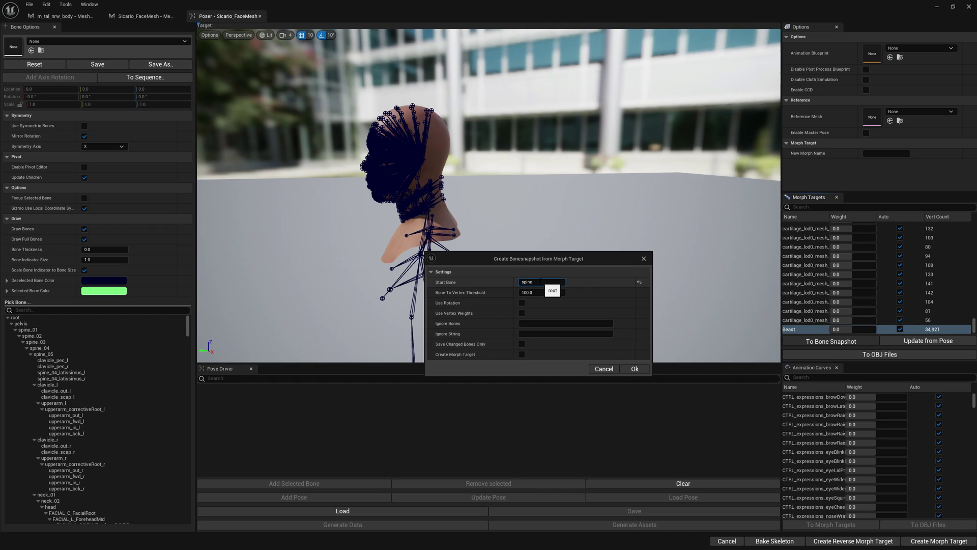
{"action": "type", "text": "_05"}
{"action": "left_click", "coordinate": [634, 368]}
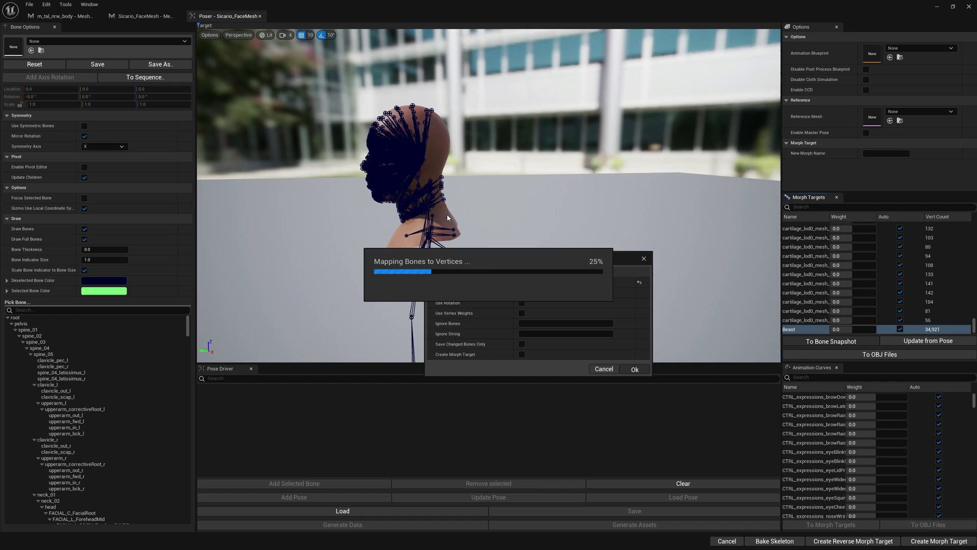
{"action": "left_click", "coordinate": [355, 395]}
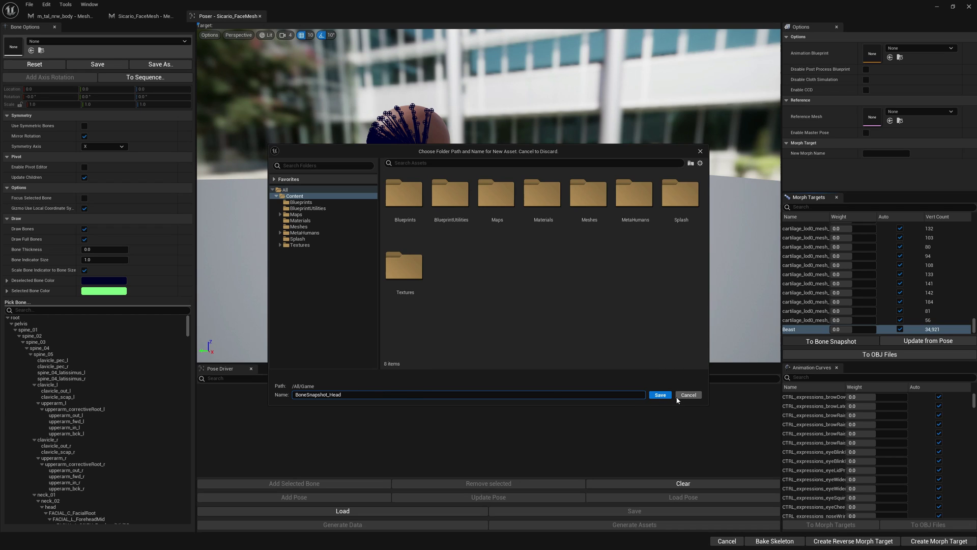
{"action": "left_click", "coordinate": [661, 395]}
{"action": "left_click", "coordinate": [543, 287]}
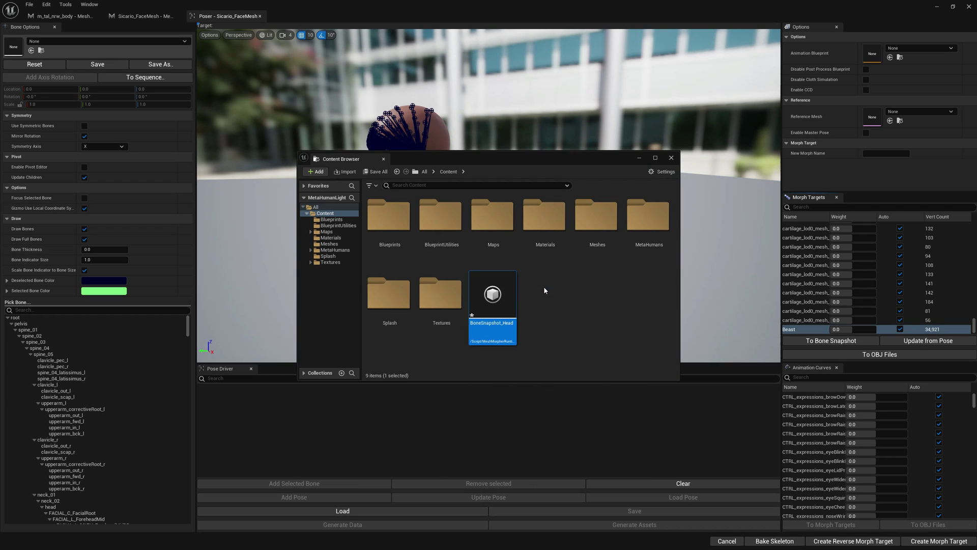
Open m_tal_nrw_body in Poser and save a bone snapshot of its Beast morph, starting at root, as BoneSnapshot_Body
{"action": "left_click", "coordinate": [64, 16]}
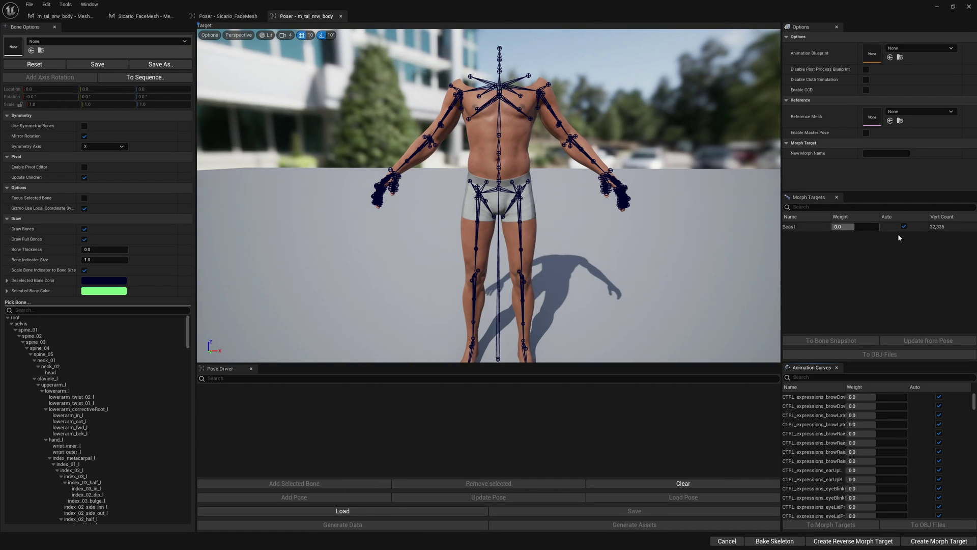
{"action": "left_click", "coordinate": [896, 228]}
{"action": "left_click", "coordinate": [833, 341]}
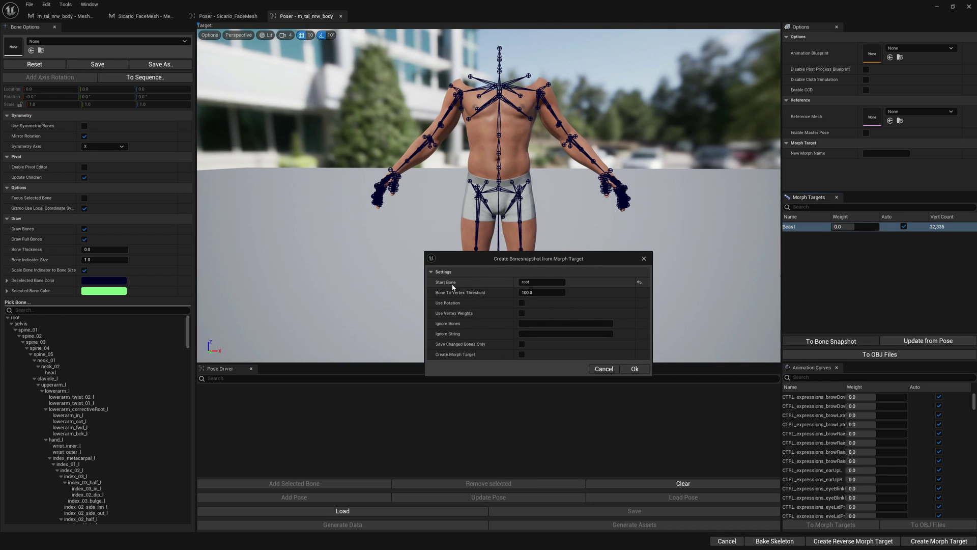
{"action": "left_click", "coordinate": [635, 369]}
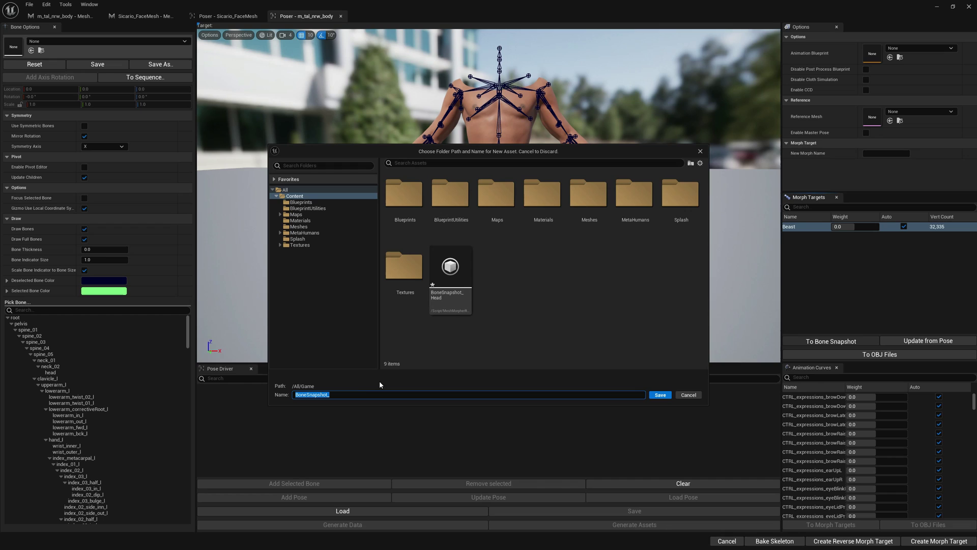
{"action": "left_click", "coordinate": [357, 395]}
{"action": "left_click", "coordinate": [661, 395]}
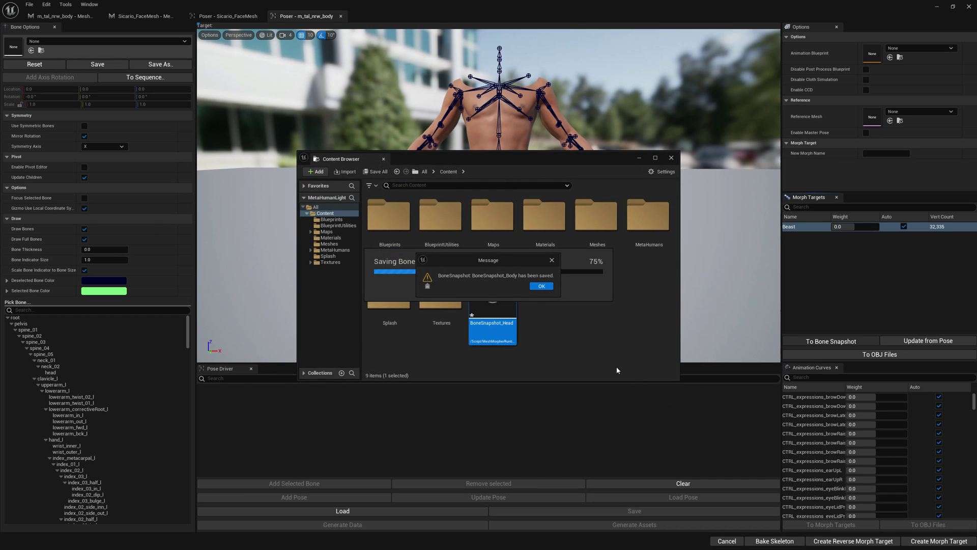
{"action": "left_click", "coordinate": [640, 158]}
Examine the body mesh's bones around the neck and shoulders in the Poser viewport
{"action": "right_click_drag", "start_coordinate": [508, 97], "coordinate": [508, 61]}
{"action": "key", "text": "w"}
{"action": "key", "text": "s"}
{"action": "right_click_drag", "start_coordinate": [609, 137], "coordinate": [550, 176]}
{"action": "key", "text": "w"}
{"action": "key", "text": "d"}
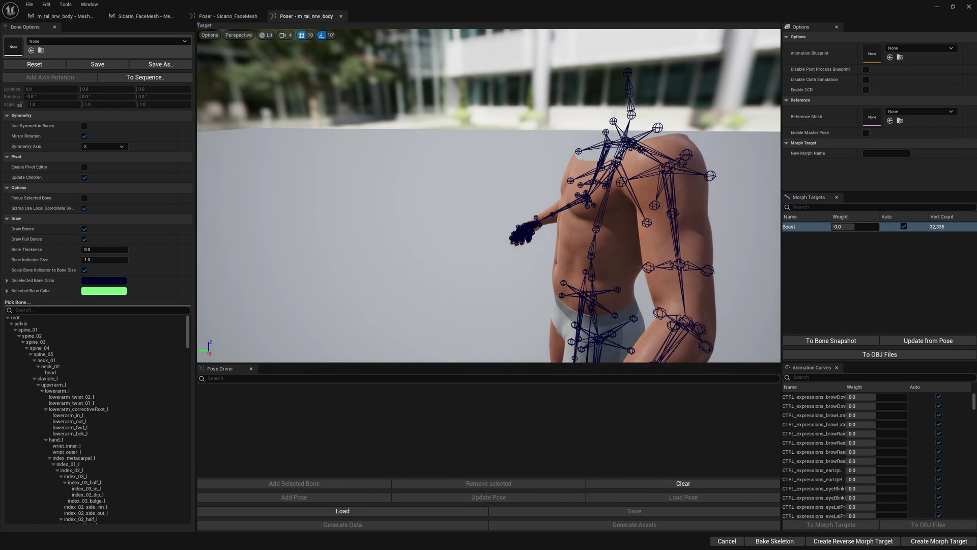
{"action": "key", "text": "a"}
{"action": "right_click_drag", "start_coordinate": [510, 143], "coordinate": [623, 145]}
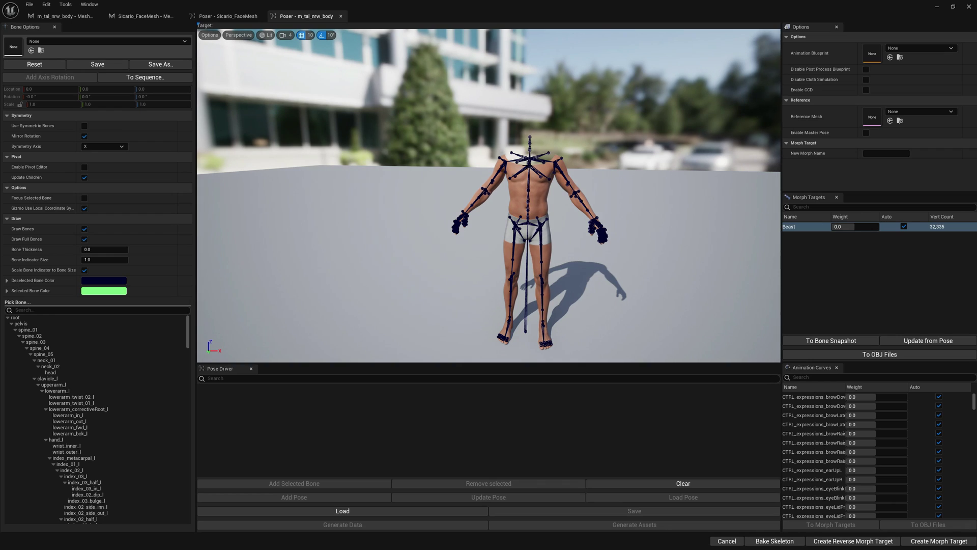
Start Merge Bonesnapshots and add BoneSnapshot_Body and BoneSnapshot_Head as its two snapshots
{"action": "left_click", "coordinate": [46, 4]}
{"action": "left_click", "coordinate": [76, 16]}
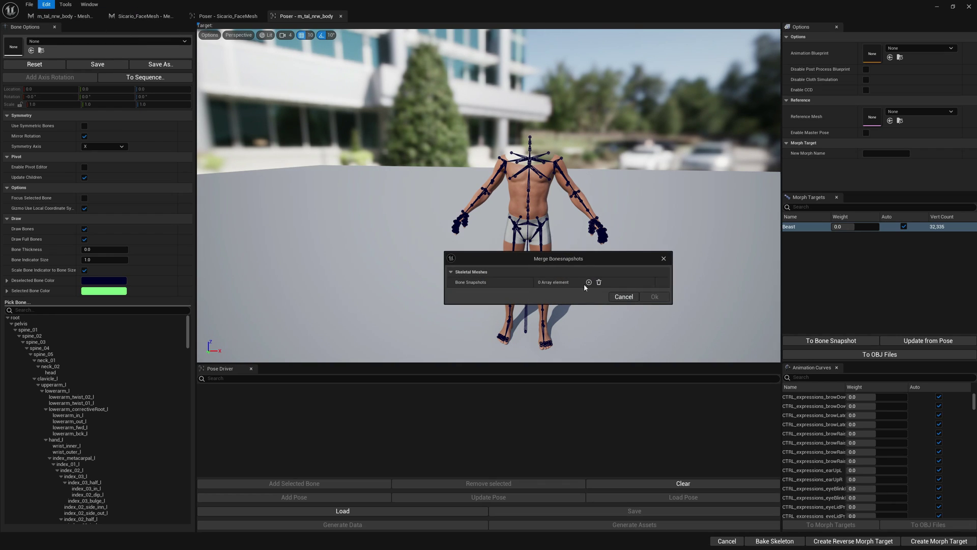
{"action": "left_click", "coordinate": [589, 282]}
{"action": "left_click", "coordinate": [589, 282]}
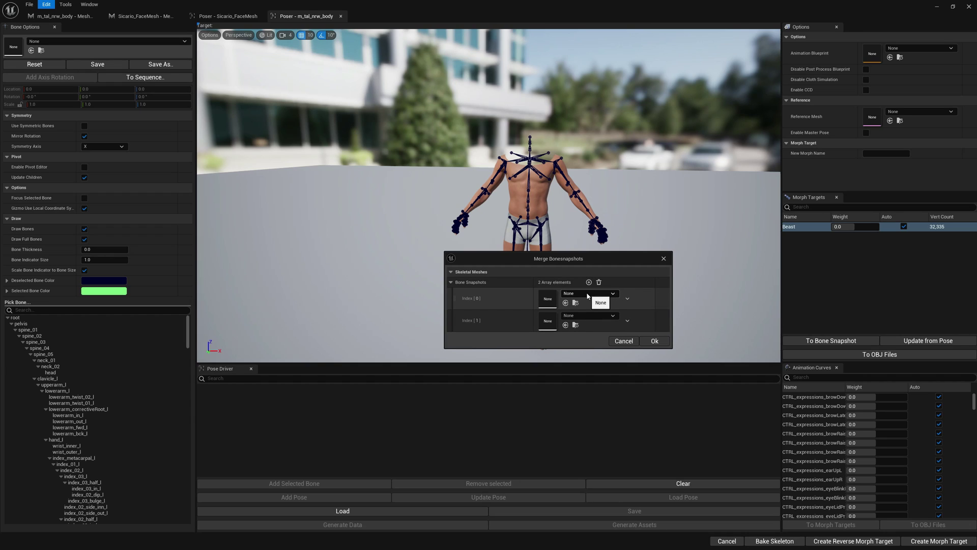
{"action": "left_click", "coordinate": [588, 295]}
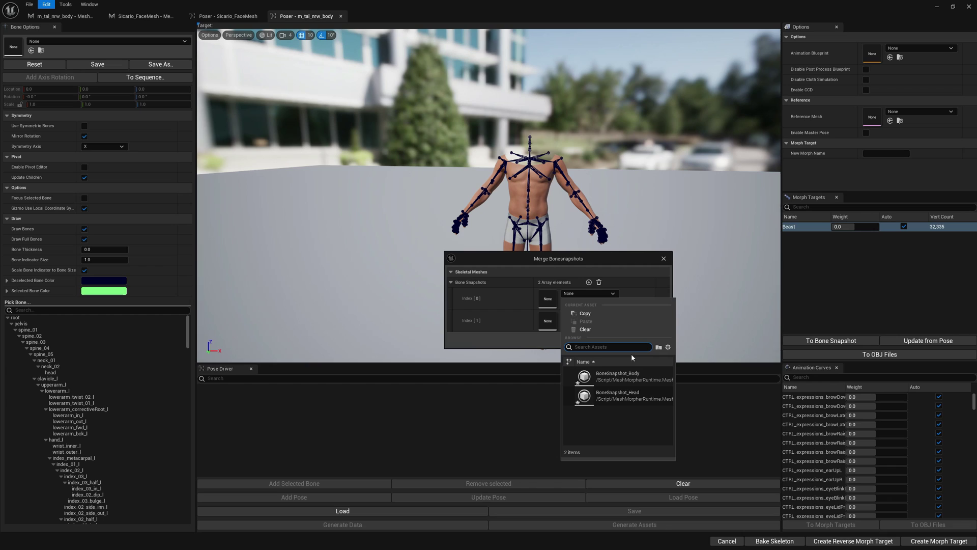
{"action": "left_click", "coordinate": [627, 377]}
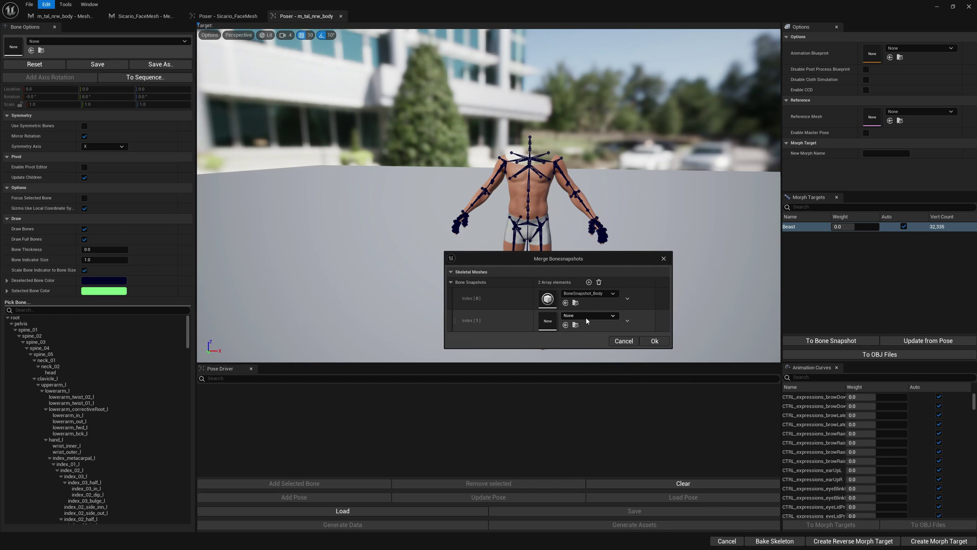
{"action": "left_click", "coordinate": [588, 315]}
{"action": "left_click", "coordinate": [630, 422]}
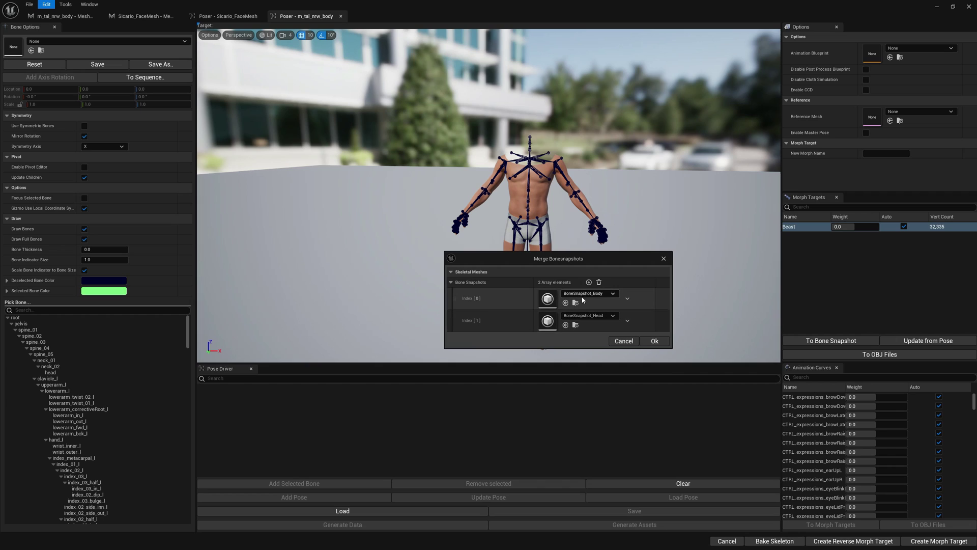
Merge the two bone snapshots and save the result as BoneSnapshot_Merged in the Content folder
{"action": "left_click", "coordinate": [654, 342]}
{"action": "left_click", "coordinate": [387, 394]}
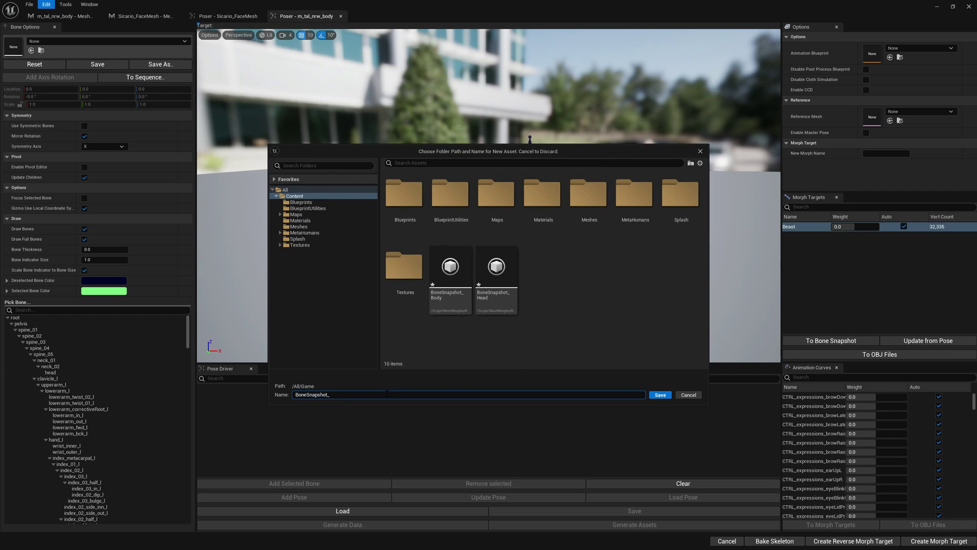
{"action": "type", "text": "Merged"}
{"action": "left_click", "coordinate": [660, 395]}
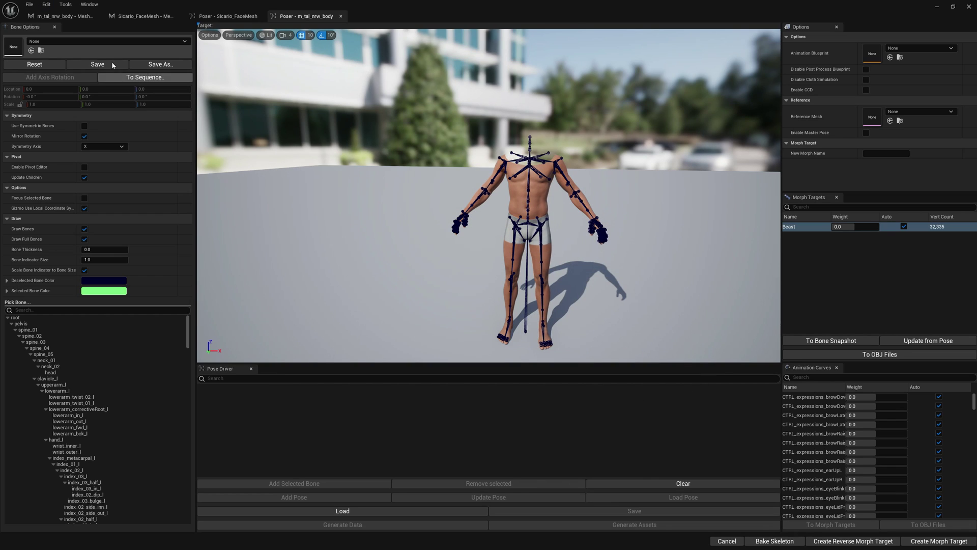
Load BoneSnapshot_Merged as the body's pose and update the body's Beast morph target from that pose
{"action": "left_click", "coordinate": [141, 41]}
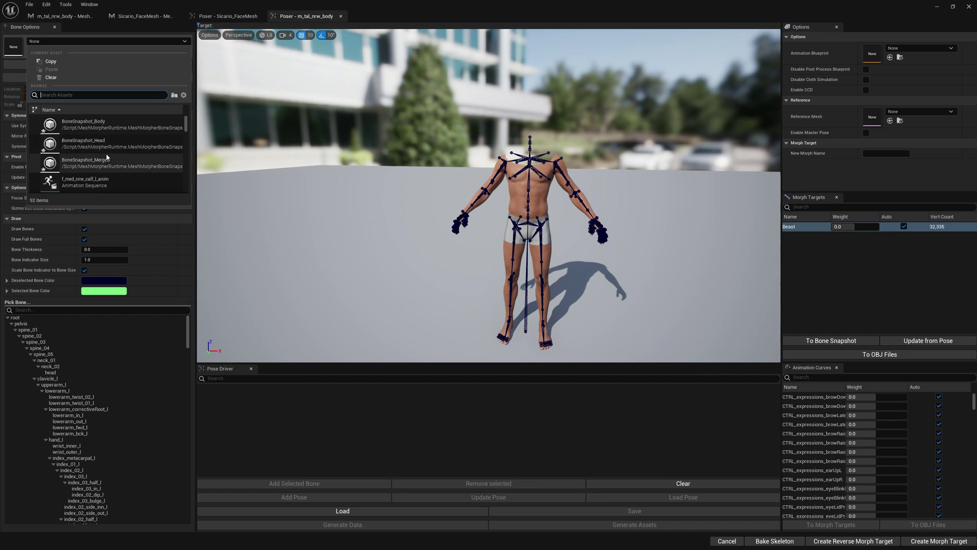
{"action": "left_click", "coordinate": [116, 165]}
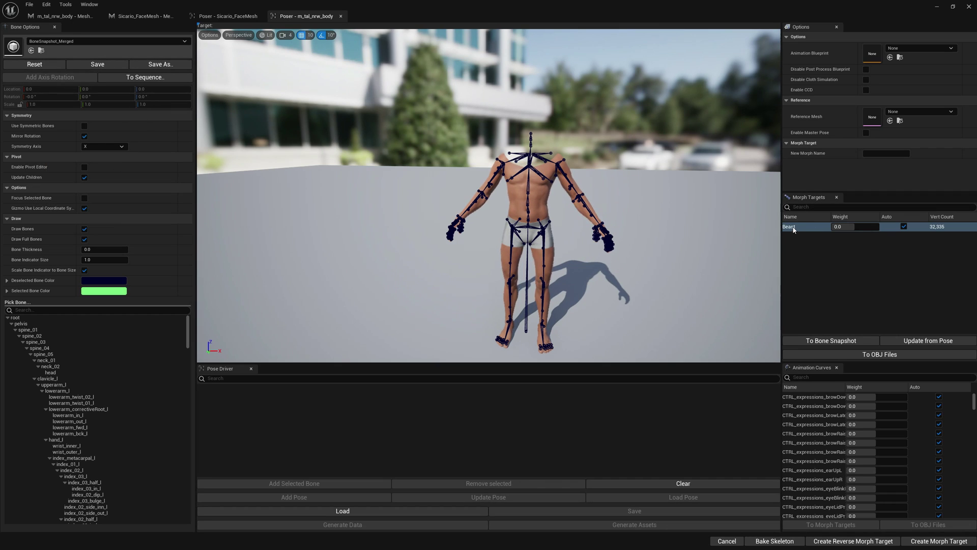
{"action": "left_click", "coordinate": [967, 341]}
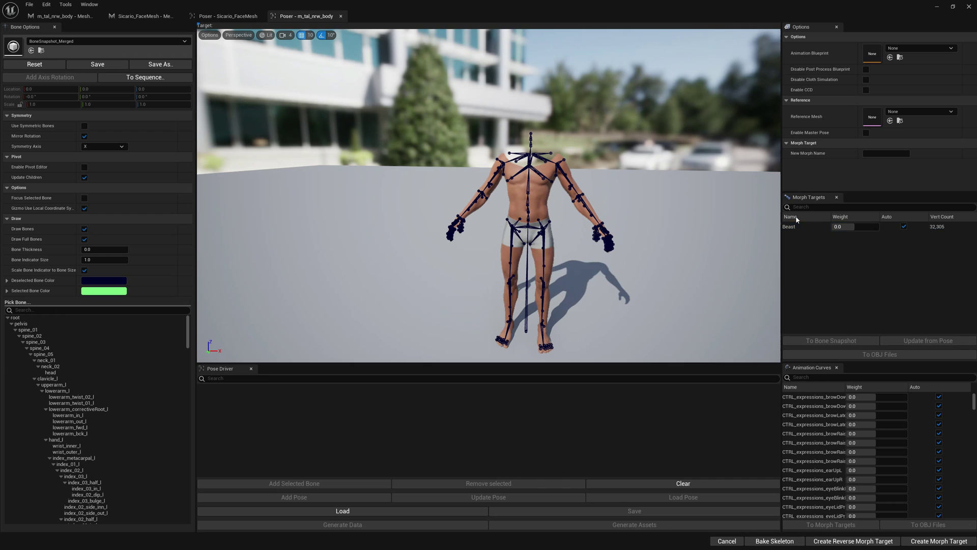
Set the body's Beast weight to 1.0 and bake the skeleton from the merged pose
{"action": "left_click_drag", "start_coordinate": [856, 231], "coordinate": [879, 229]}
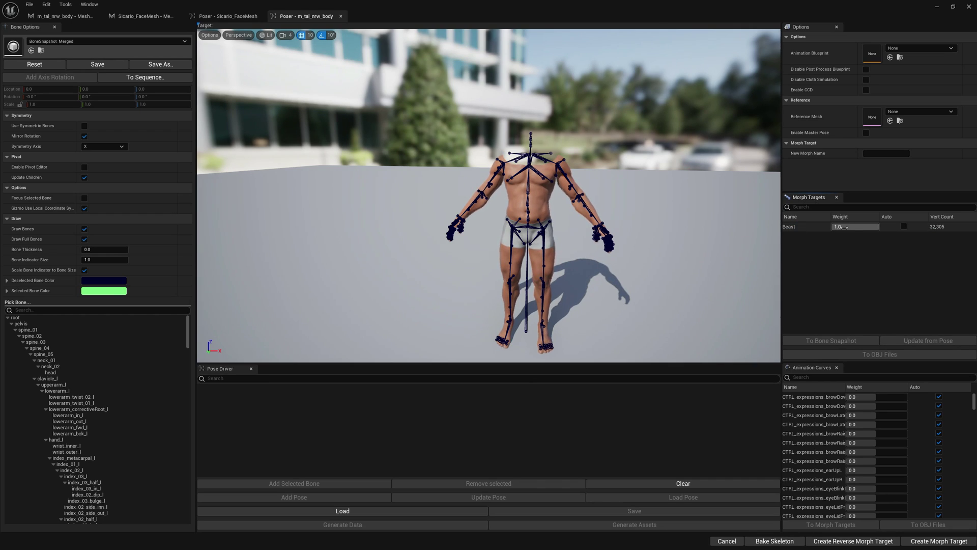
{"action": "left_click", "coordinate": [774, 541]}
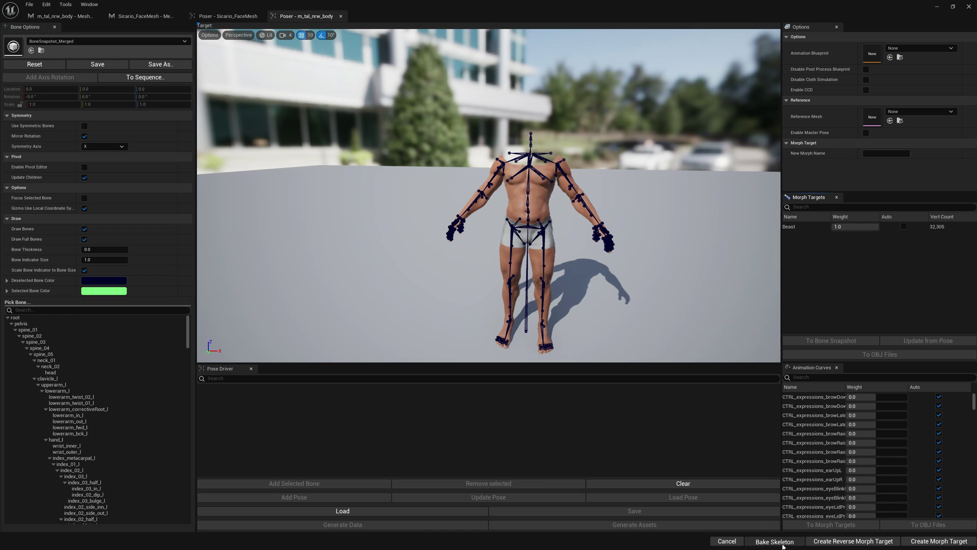
{"action": "left_click", "coordinate": [665, 347]}
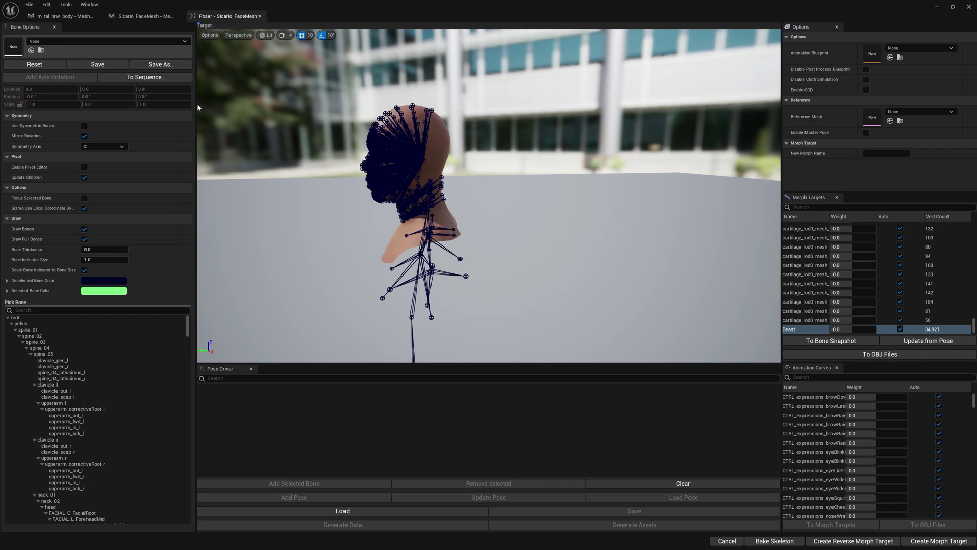
Load BoneSnapshot_Merged as the pose for Sicario_FaceMesh in its Poser window
{"action": "left_click", "coordinate": [117, 43]}
{"action": "left_click", "coordinate": [122, 160]}
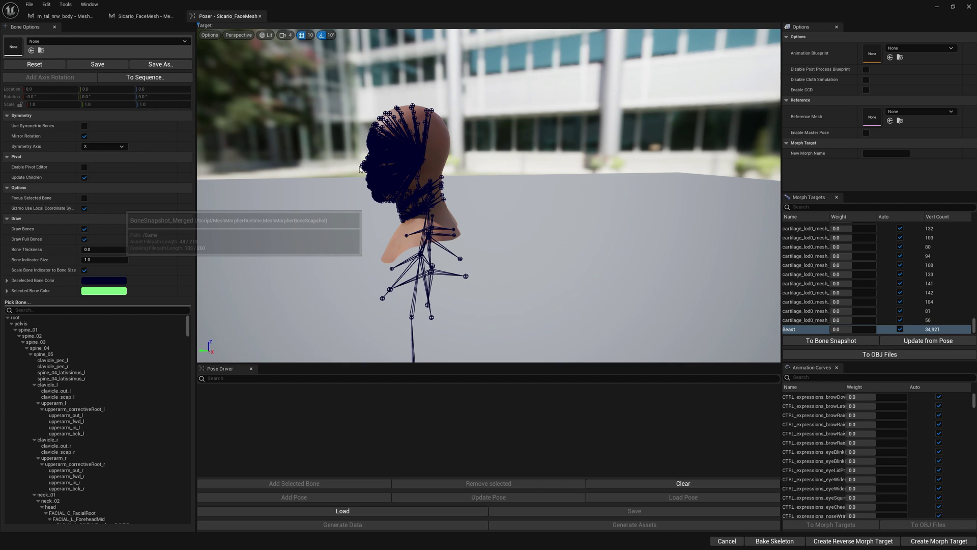
{"action": "right_click_drag", "start_coordinate": [360, 169], "coordinate": [537, 150]}
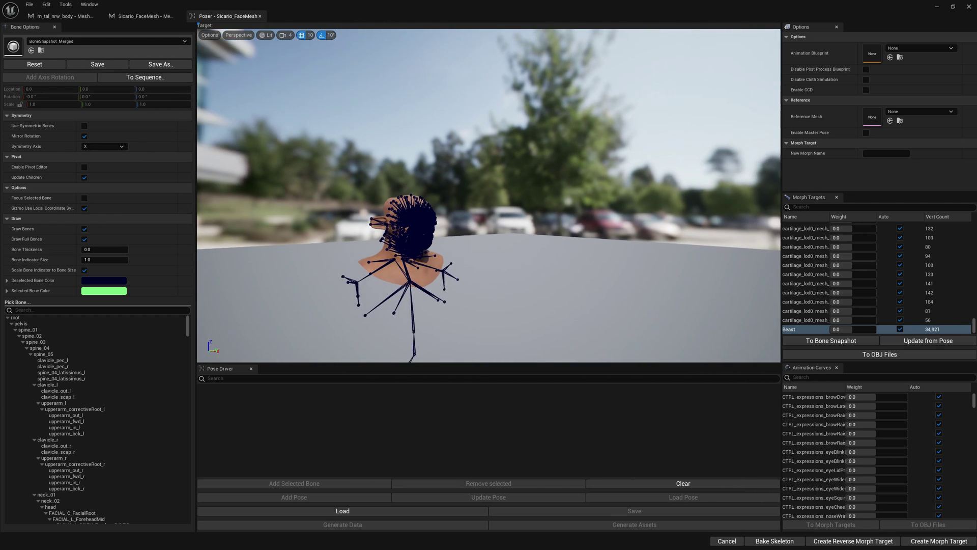
{"action": "right_click_drag", "start_coordinate": [536, 222], "coordinate": [530, 225]}
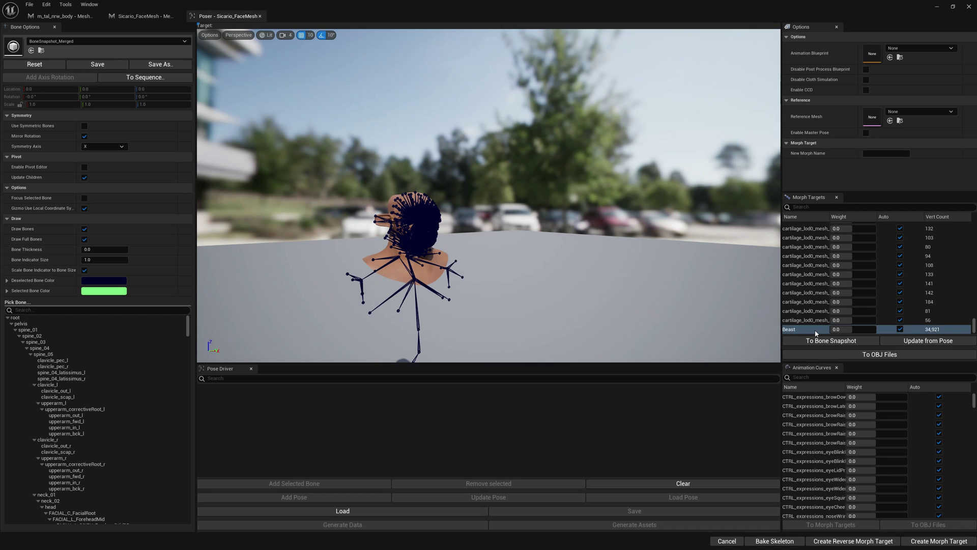
Update the face's Beast morph target from the pose and set its weight to 1.0
{"action": "left_click", "coordinate": [928, 340]}
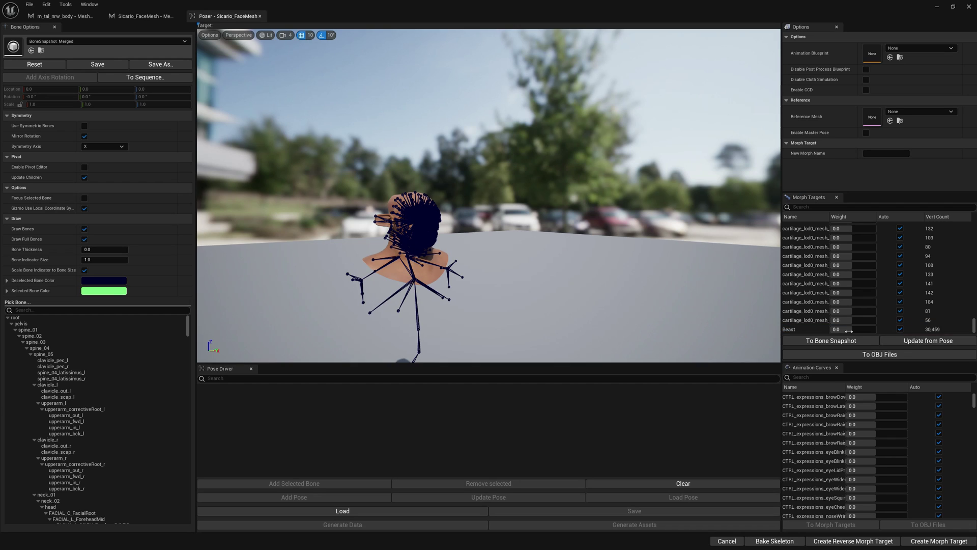
{"action": "left_click_drag", "start_coordinate": [851, 332], "coordinate": [881, 332]}
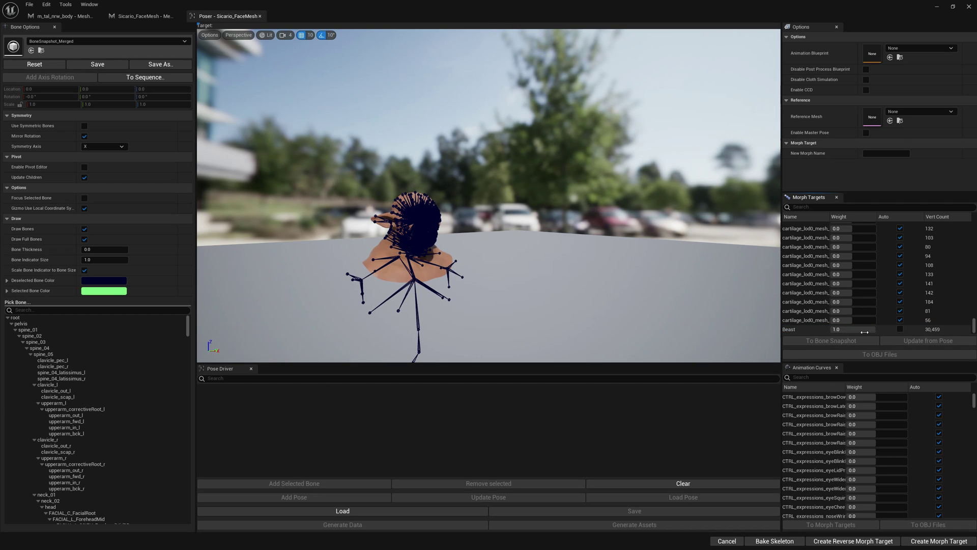
Bake the face skeleton from the merged pose, then clear the loaded mesh and reload Sicario_FaceMesh
{"action": "left_click", "coordinate": [775, 541]}
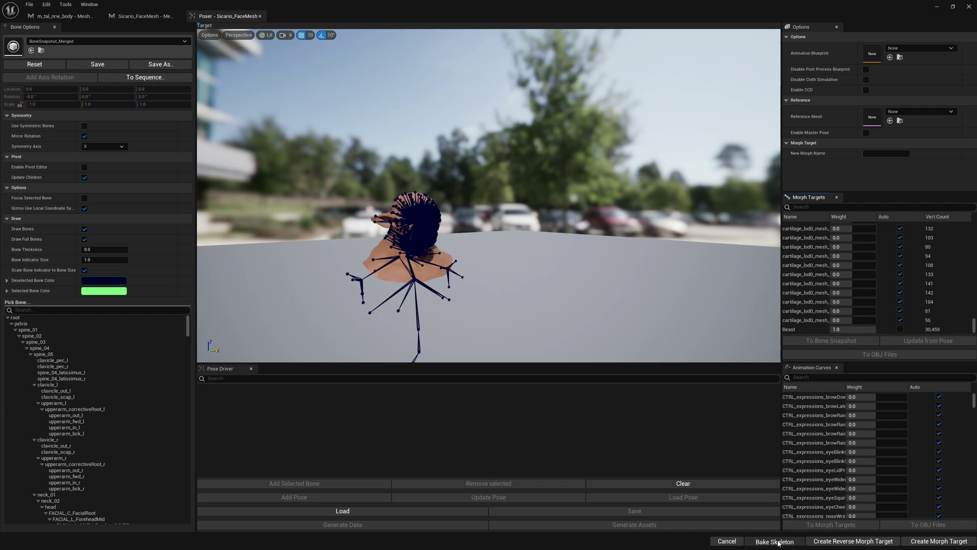
{"action": "left_click", "coordinate": [657, 349]}
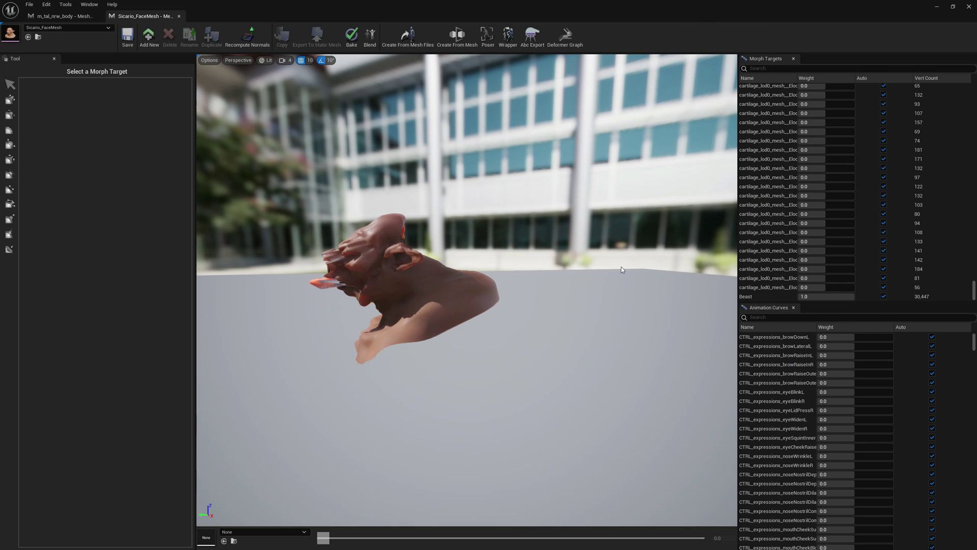
{"action": "left_click", "coordinate": [75, 28]}
{"action": "left_click", "coordinate": [66, 66]}
{"action": "left_click", "coordinate": [70, 28]}
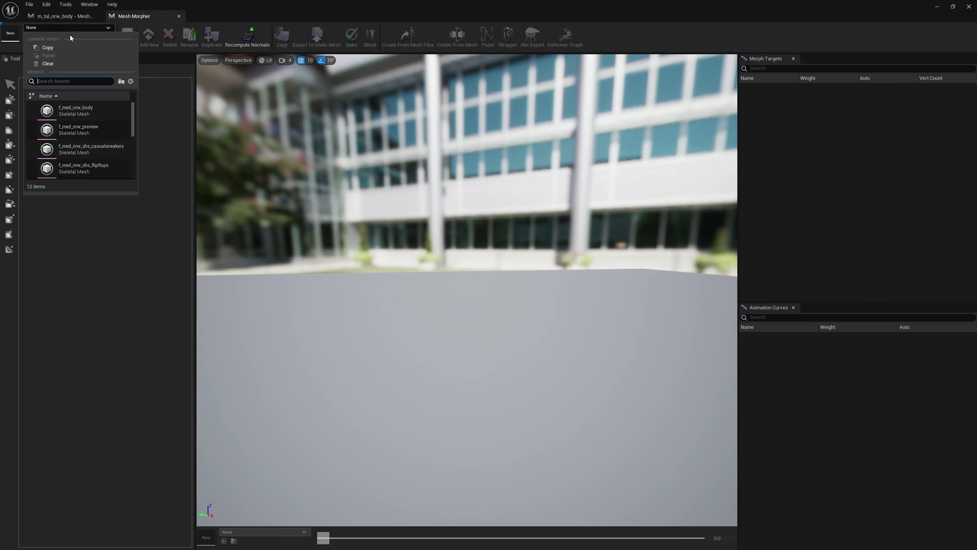
{"action": "type", "text": "sica"}
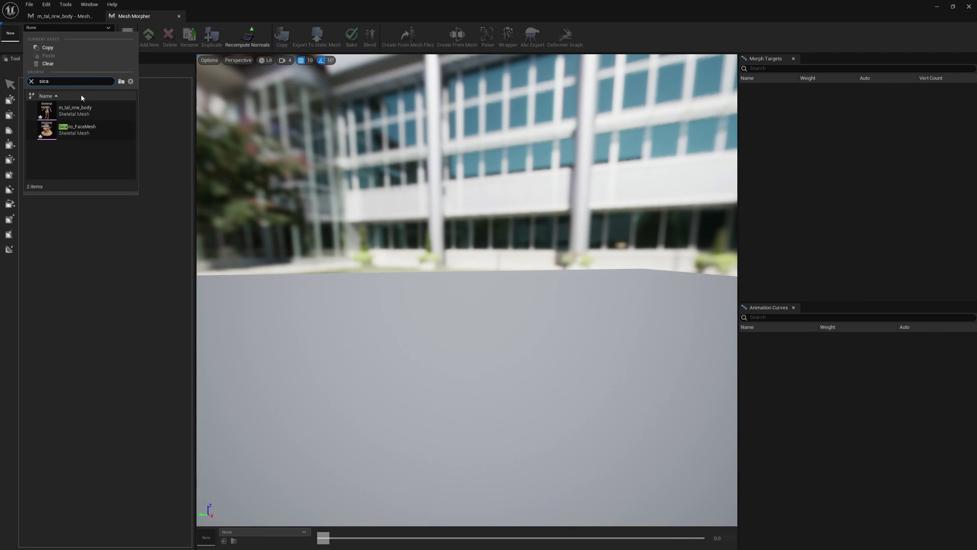
{"action": "left_click", "coordinate": [85, 131]}
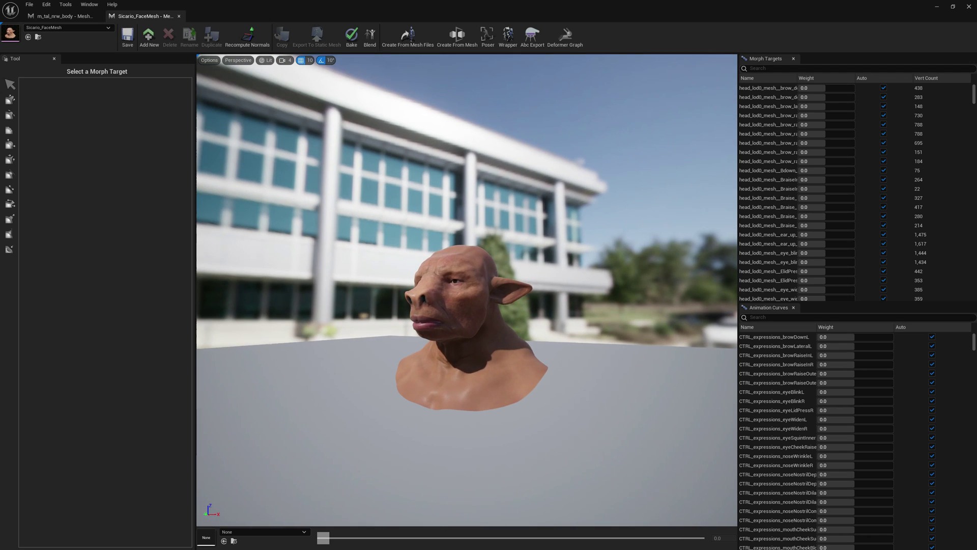
Start Recompute Normals with two skeletal mesh entries and set the first one to Sicario_FaceMesh
{"action": "left_click", "coordinate": [254, 45]}
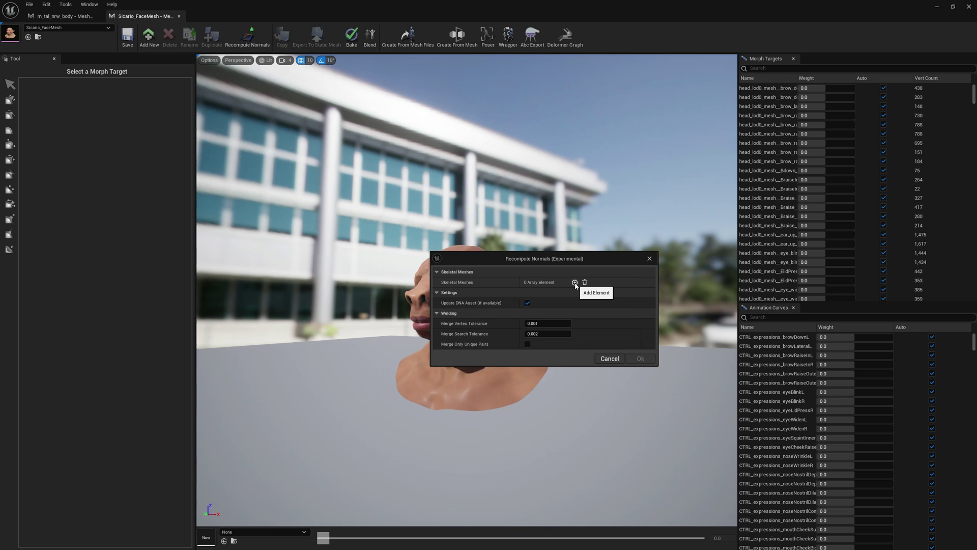
{"action": "left_click", "coordinate": [576, 282]}
{"action": "left_click", "coordinate": [575, 282]}
{"action": "left_click", "coordinate": [575, 293]}
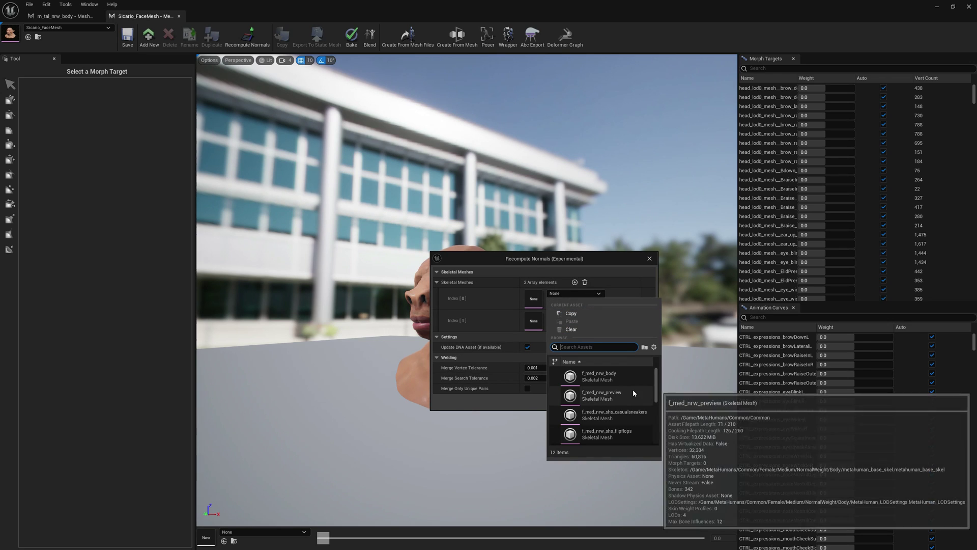
{"action": "type", "text": "face"}
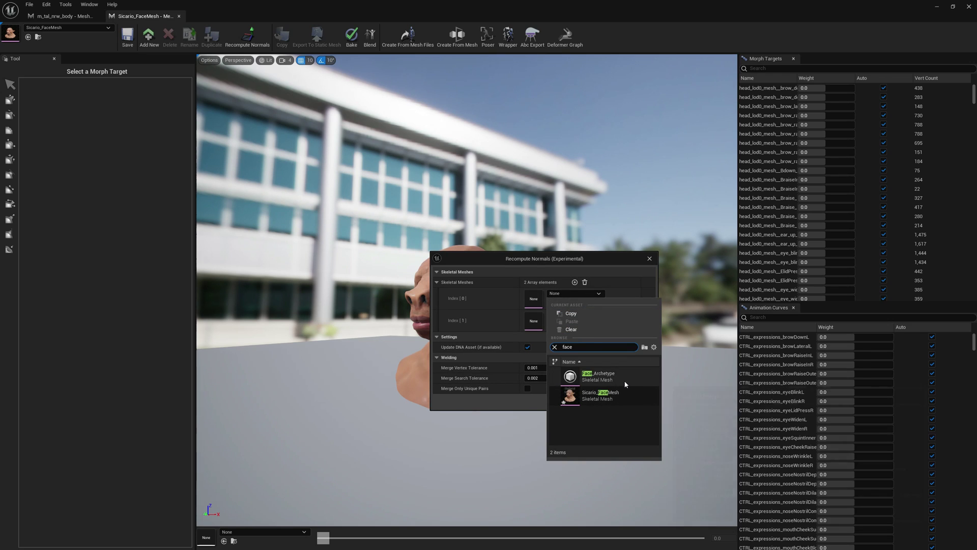
{"action": "left_click", "coordinate": [601, 377]}
Set the second skeletal mesh entry to m_tal_nrw_body and recompute the normals of both meshes
{"action": "left_click", "coordinate": [570, 317]}
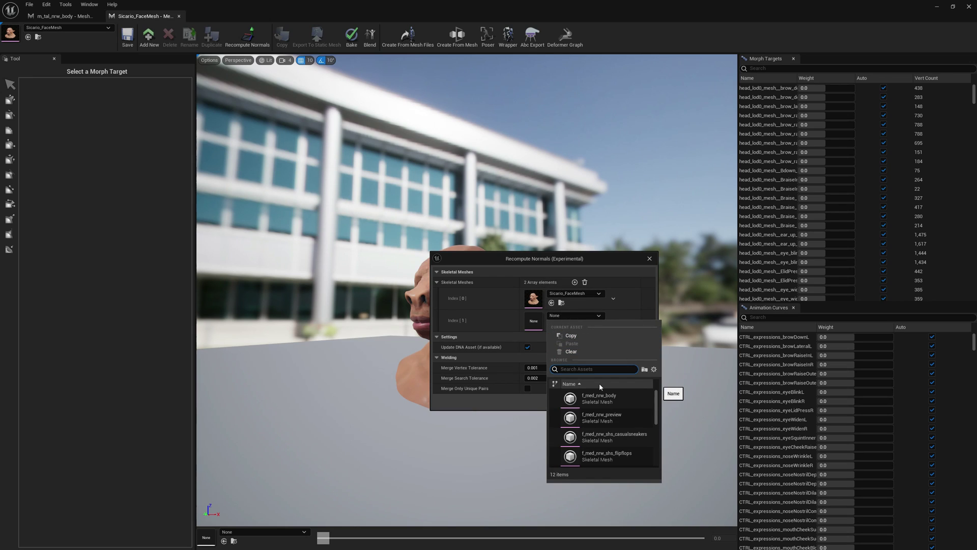
{"action": "type", "text": "sica"}
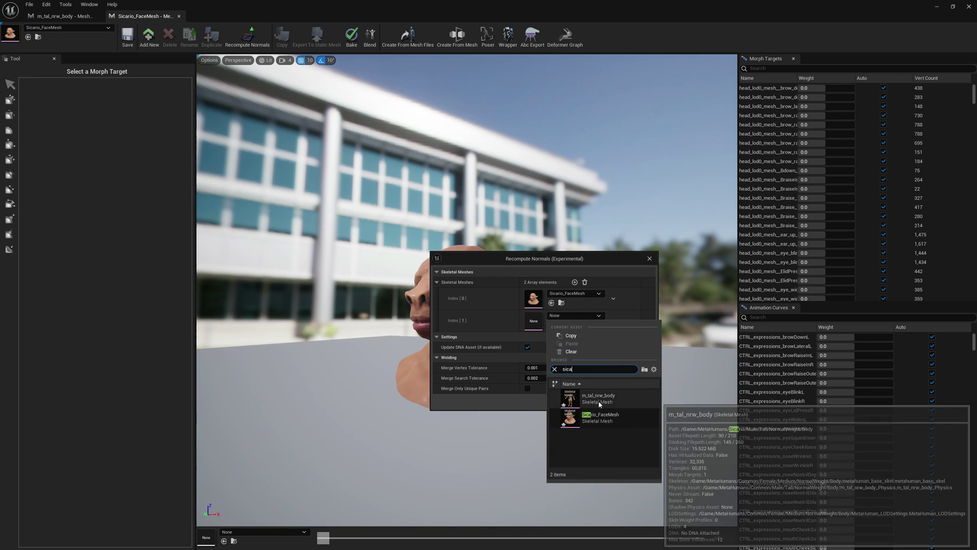
{"action": "left_click", "coordinate": [600, 402]}
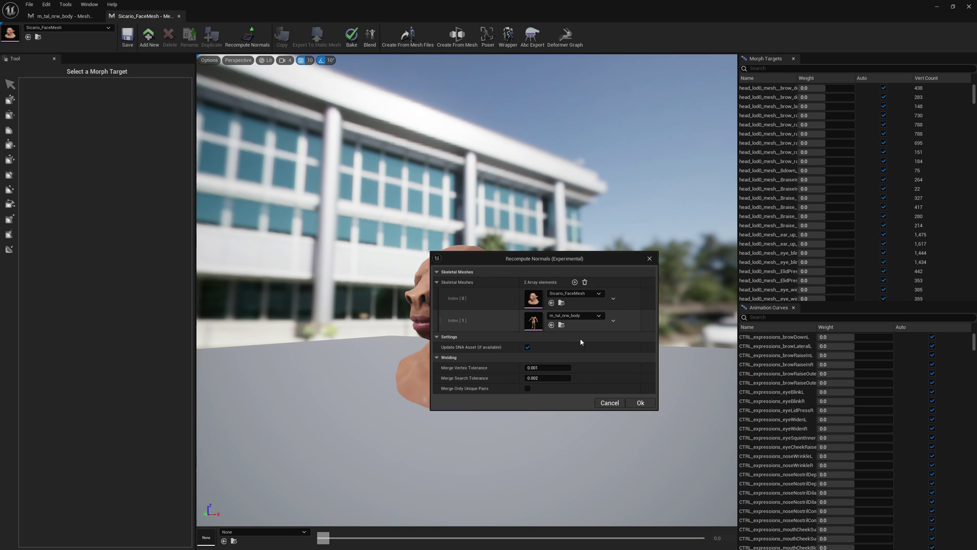
{"action": "left_click", "coordinate": [649, 405]}
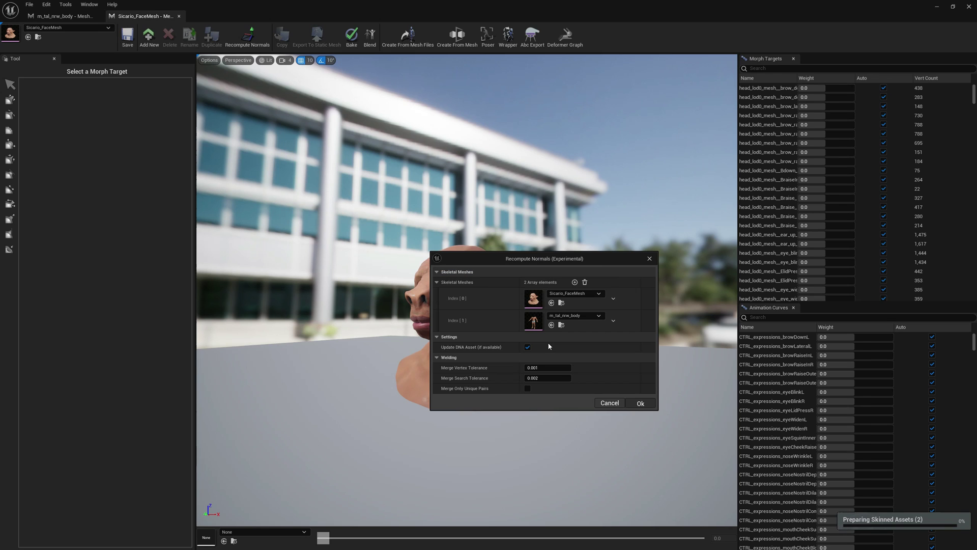
{"action": "right_click_drag", "start_coordinate": [530, 344], "coordinate": [474, 359]}
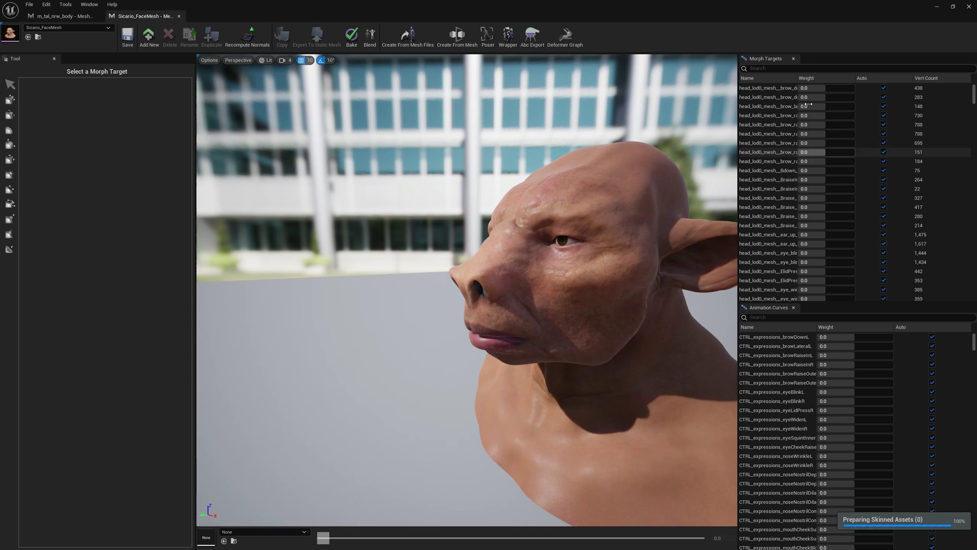
Return to the level and place the BP_Sicario blueprint from the MetaHumans/Sicario folder into the scene
{"action": "left_click", "coordinate": [939, 8]}
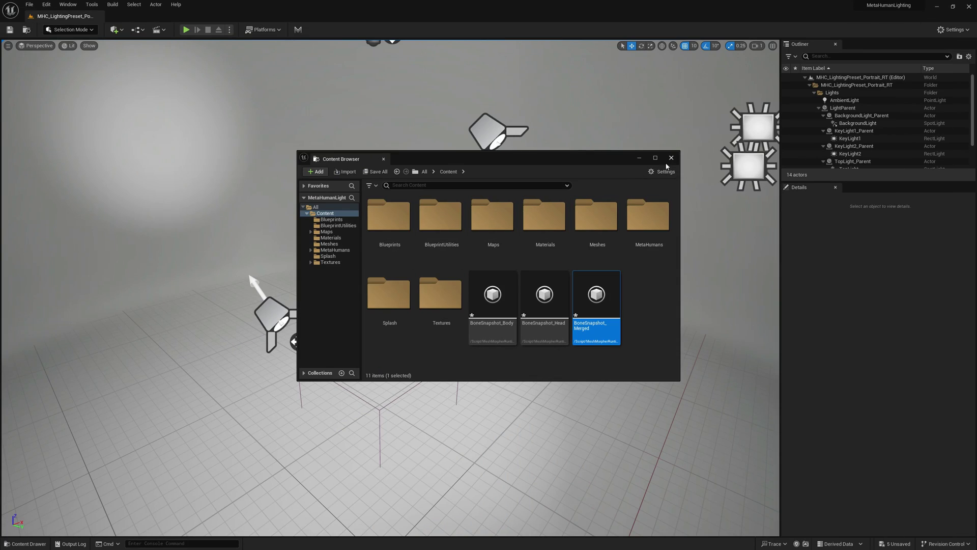
{"action": "left_click", "coordinate": [639, 161]}
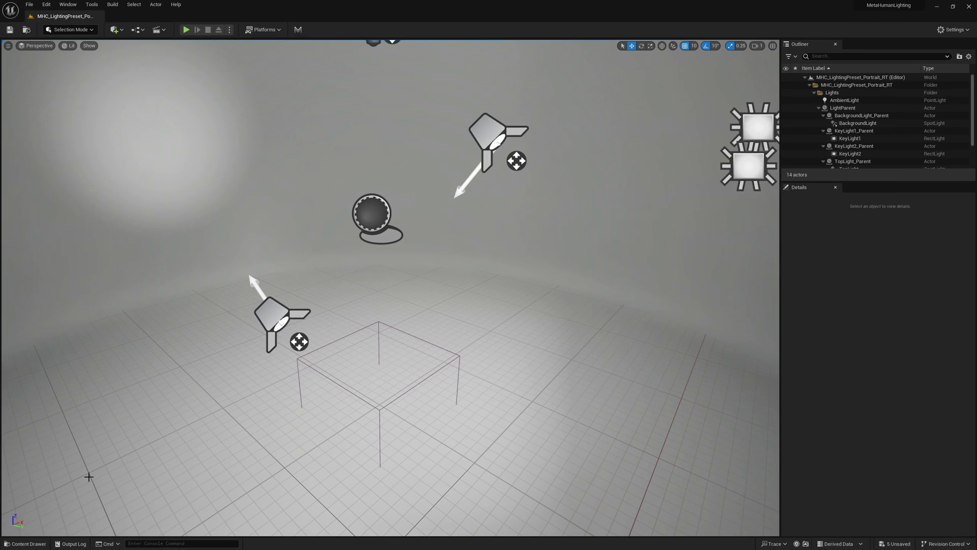
{"action": "left_click", "coordinate": [26, 544]}
{"action": "left_click", "coordinate": [42, 439]}
{"action": "double_click", "coordinate": [234, 402]}
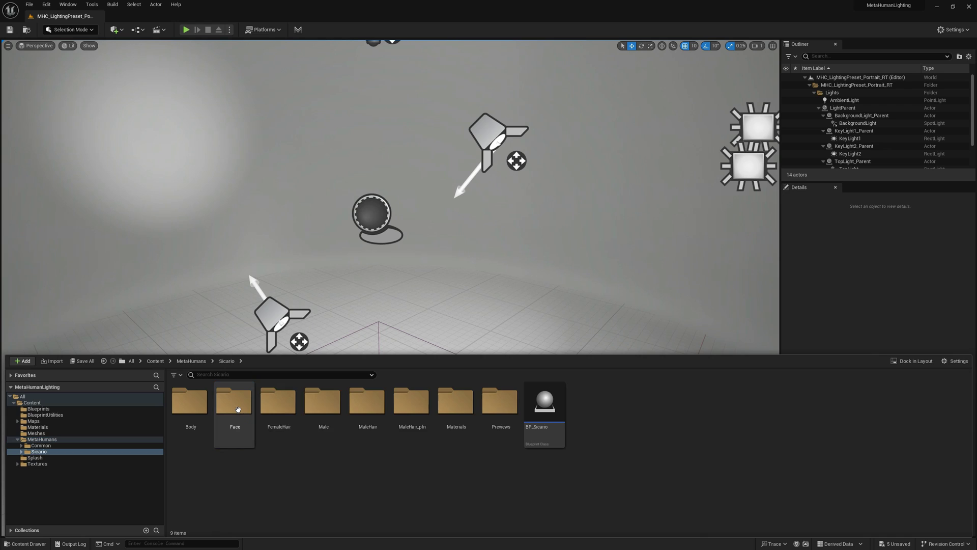
{"action": "left_click", "coordinate": [544, 407]}
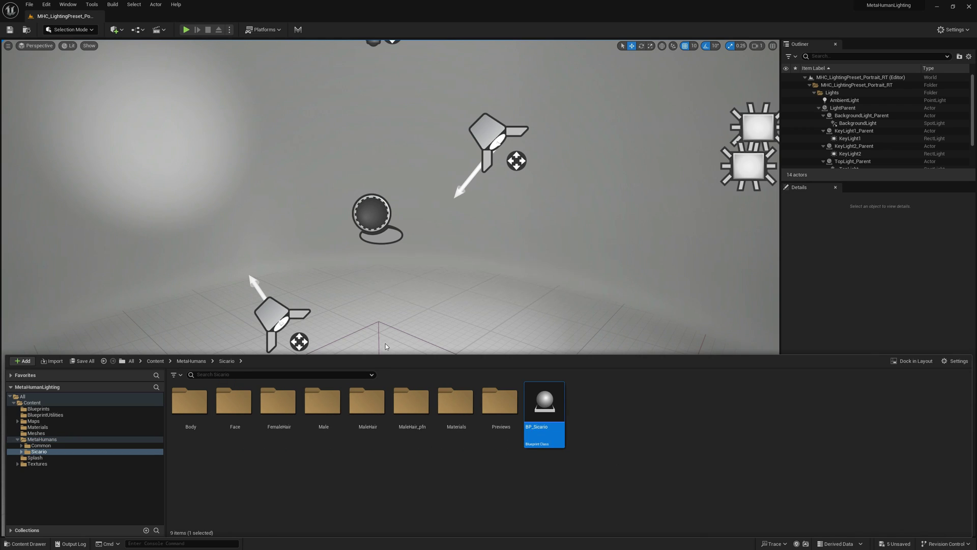
{"action": "left_click_drag", "start_coordinate": [386, 343], "coordinate": [389, 340]}
{"action": "left_click_drag", "start_coordinate": [445, 330], "coordinate": [435, 308]}
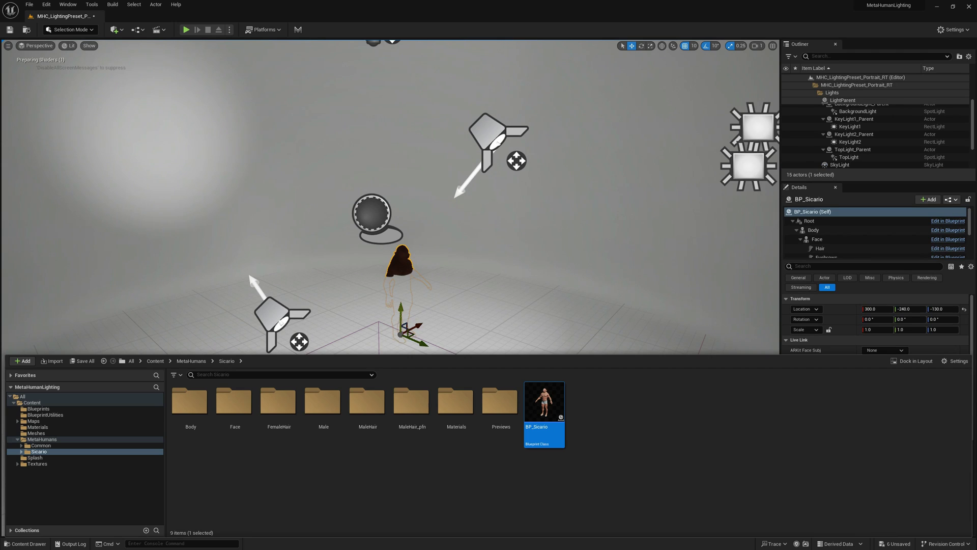
Move the BP_Sicario actor to location 0.0, -10.0, 0.0 and inspect it up close
{"action": "left_click_drag", "start_coordinate": [403, 259], "coordinate": [495, 352]}
{"action": "right_click_drag", "start_coordinate": [476, 326], "coordinate": [472, 352]}
{"action": "key", "text": "s"}
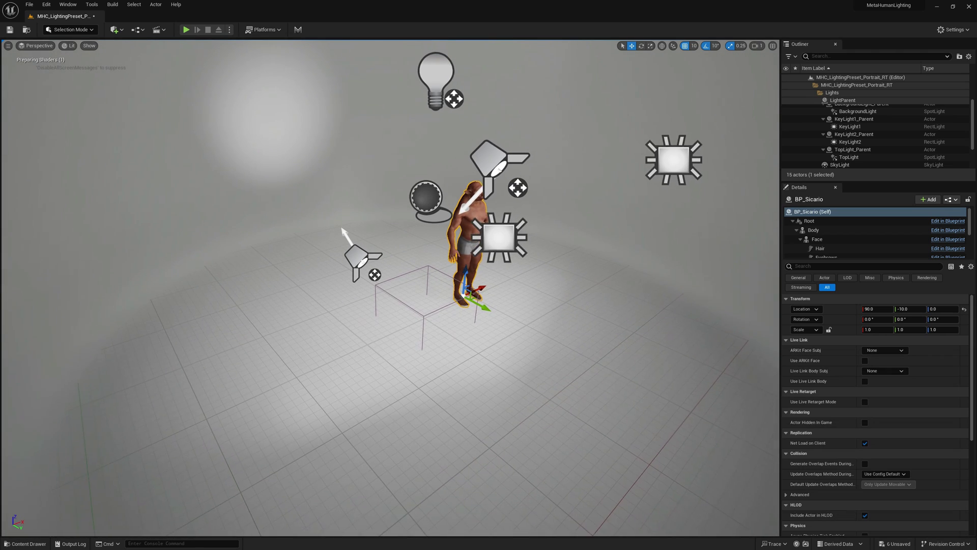
{"action": "left_click_drag", "start_coordinate": [478, 287], "coordinate": [439, 306]}
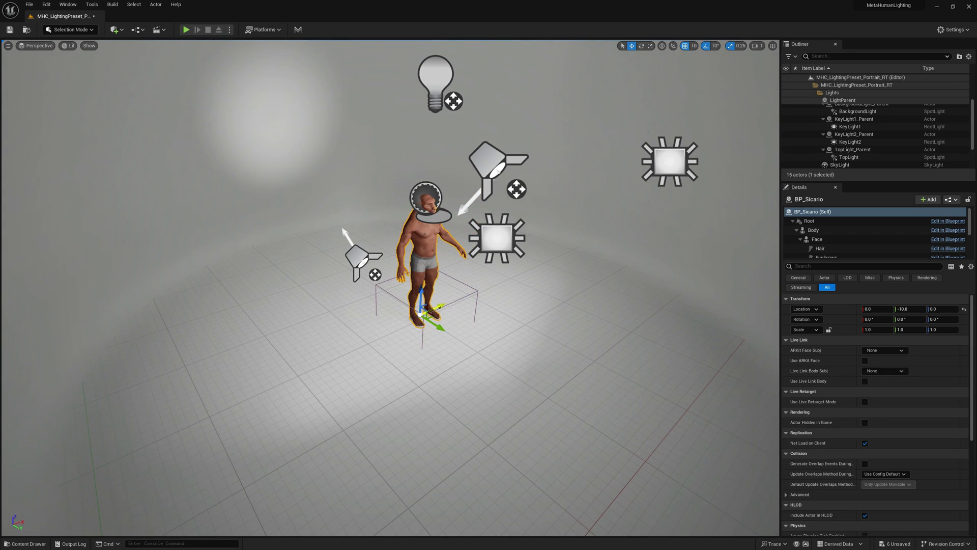
{"action": "key", "text": "w"}
{"action": "right_click_drag", "start_coordinate": [438, 306], "coordinate": [390, 260]}
{"action": "key", "text": "s"}
{"action": "key", "text": "w"}
{"action": "key", "text": "s"}
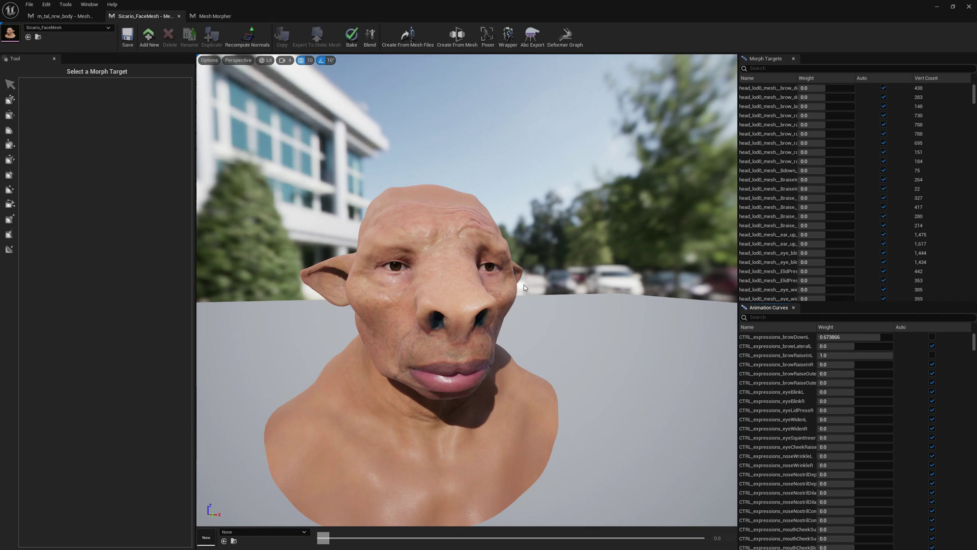
Return the face's CTRL_expressions_browDownL and CTRL_expressions_browRaiseInL curves to automatic weight
{"action": "left_click", "coordinate": [932, 337]}
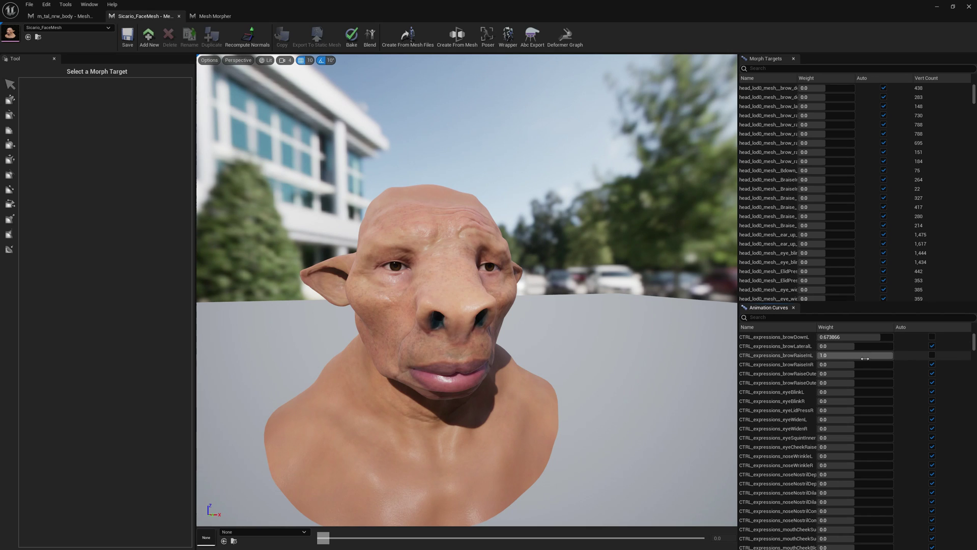
{"action": "left_click", "coordinate": [932, 355]}
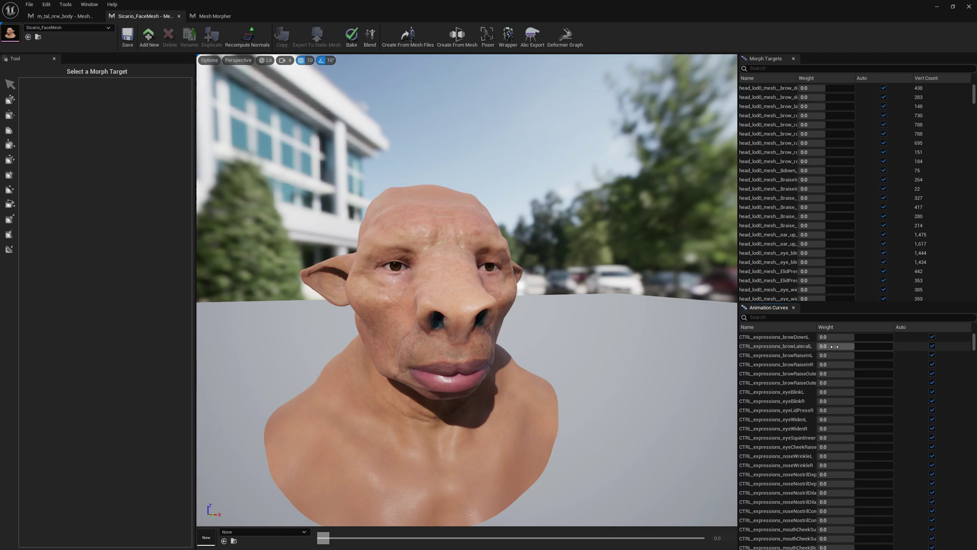
Filter the animation curves by "look" and test the eyes with eyeLookUpL at 1.0 and eyeLookUpR at about 0.86
{"action": "left_click", "coordinate": [795, 318]}
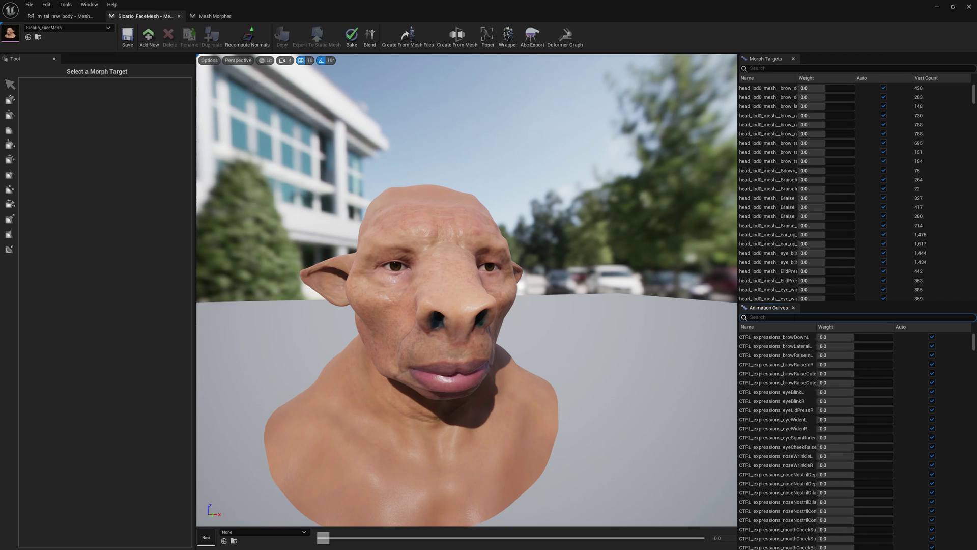
{"action": "type", "text": "took"}
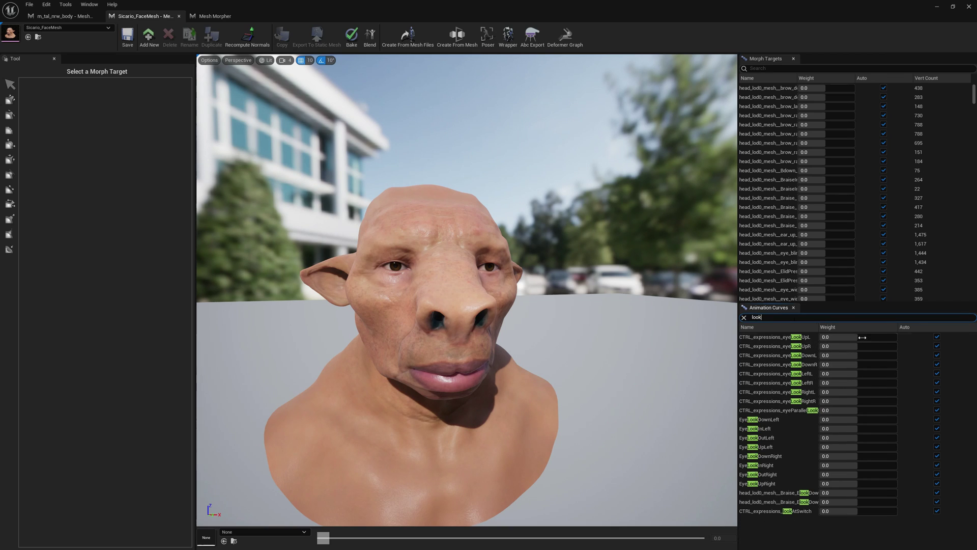
{"action": "left_click_drag", "start_coordinate": [862, 337], "coordinate": [889, 346]}
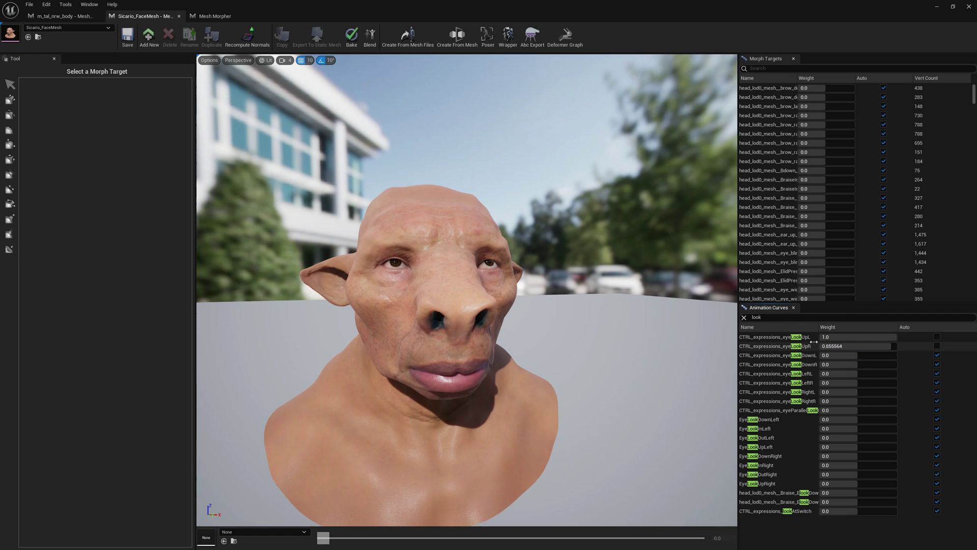
{"action": "right_click_drag", "start_coordinate": [432, 280], "coordinate": [286, 265]}
{"action": "key", "text": "w"}
{"action": "key", "text": "s"}
{"action": "key", "text": "w"}
{"action": "key", "text": "s"}
{"action": "key", "text": "d"}
{"action": "key", "text": "w"}
{"action": "right_click_drag", "start_coordinate": [451, 296], "coordinate": [505, 298]}
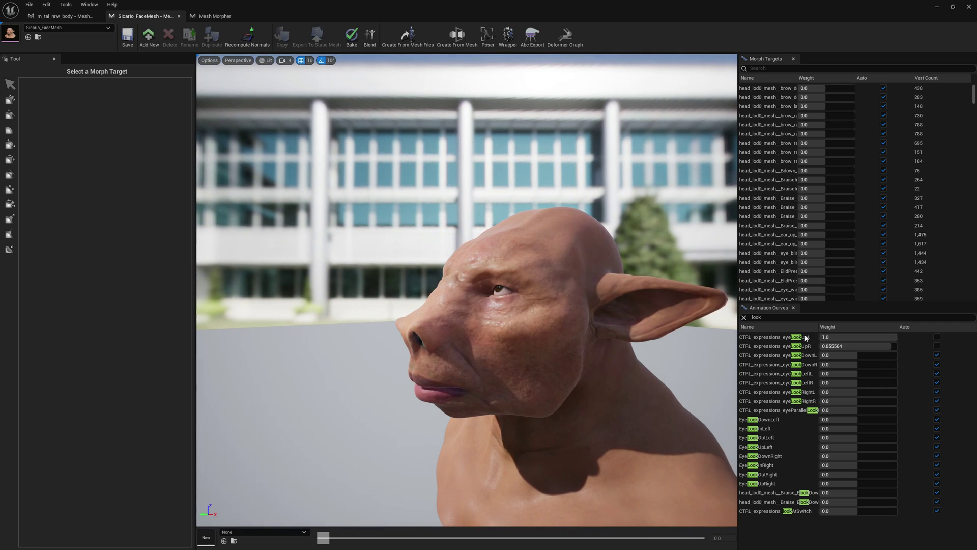
Return the eyeLookUpR and eyeLookUpL curves to automatic weight
{"action": "left_click", "coordinate": [938, 347]}
{"action": "left_click", "coordinate": [938, 338]}
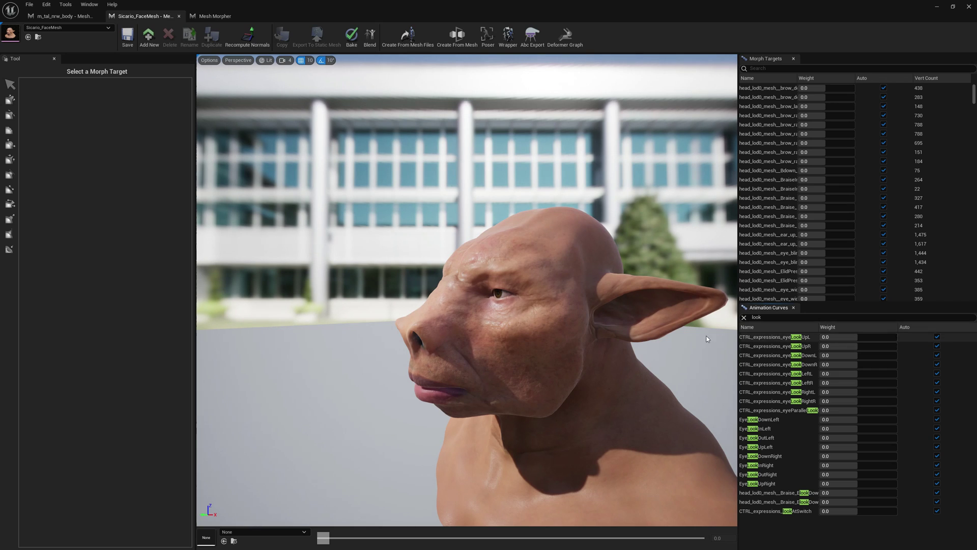
{"action": "right_click_drag", "start_coordinate": [669, 329], "coordinate": [674, 326]}
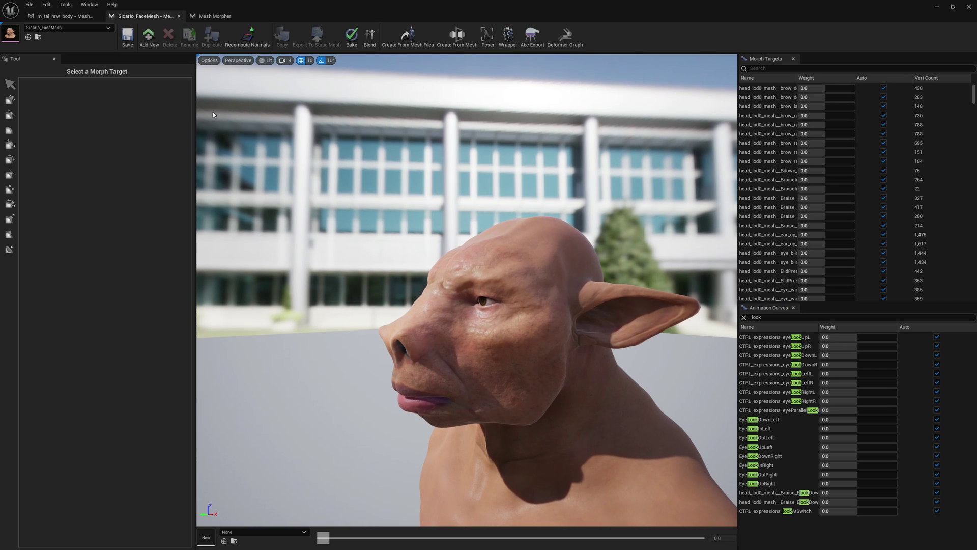